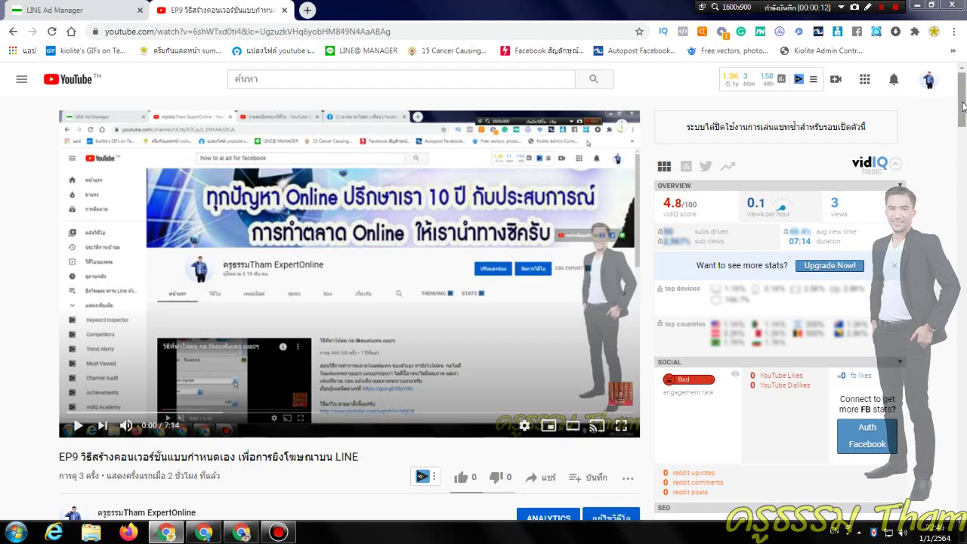
Open the signed-in account's own YouTube channel page
{"action": "left_click_drag", "start_coordinate": [964, 106], "coordinate": [964, 81]}
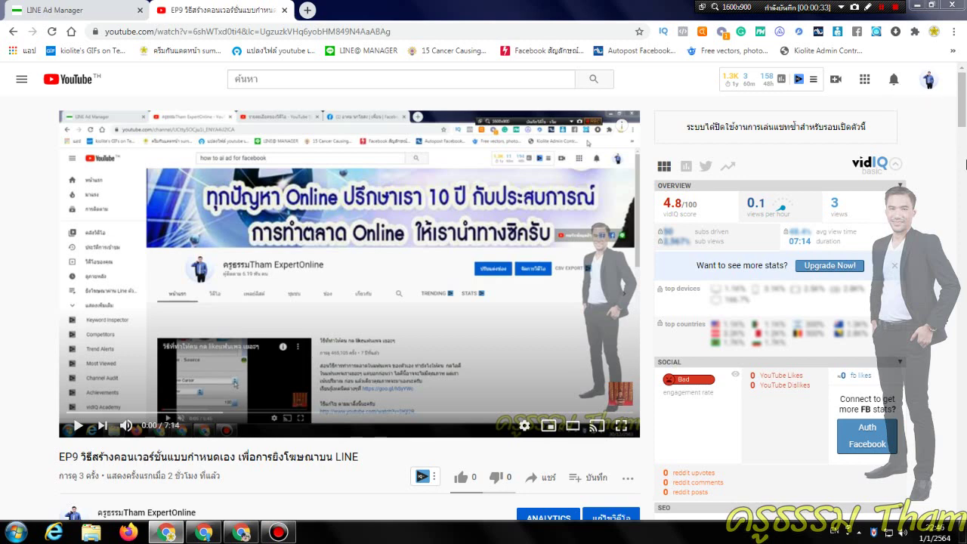
{"action": "scroll", "coordinate": [966, 165], "scroll_direction": "down", "scroll_amount": 1}
{"action": "left_click", "coordinate": [929, 80]}
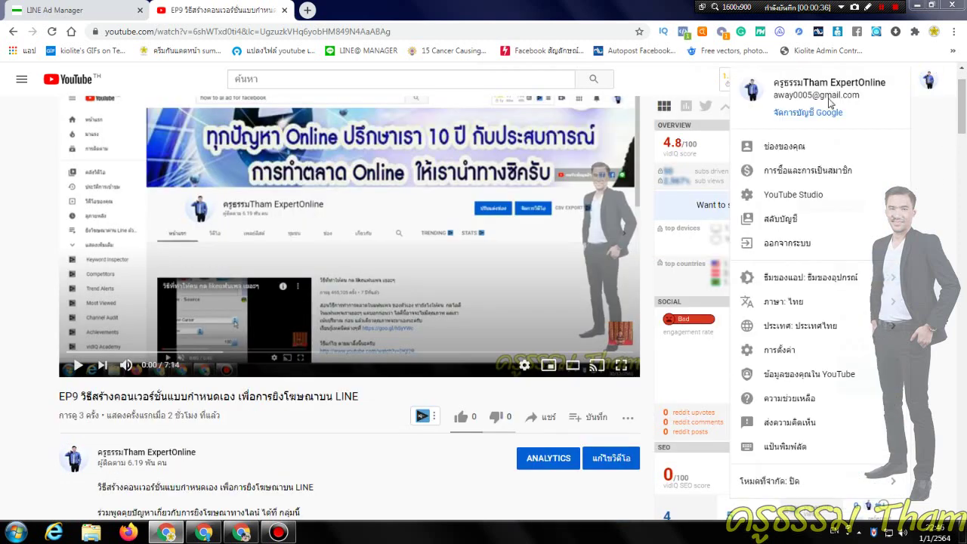
{"action": "left_click", "coordinate": [774, 146]}
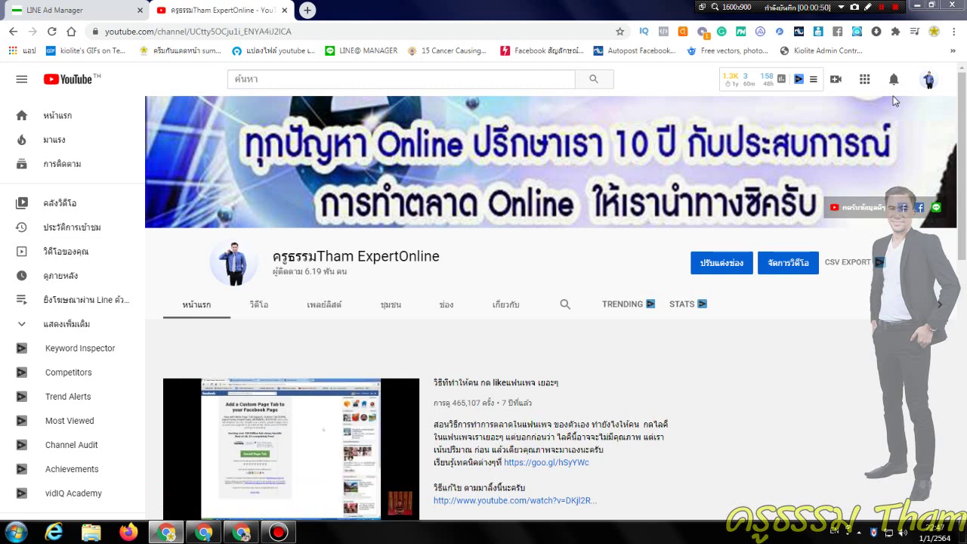
{"action": "left_click", "coordinate": [881, 8]}
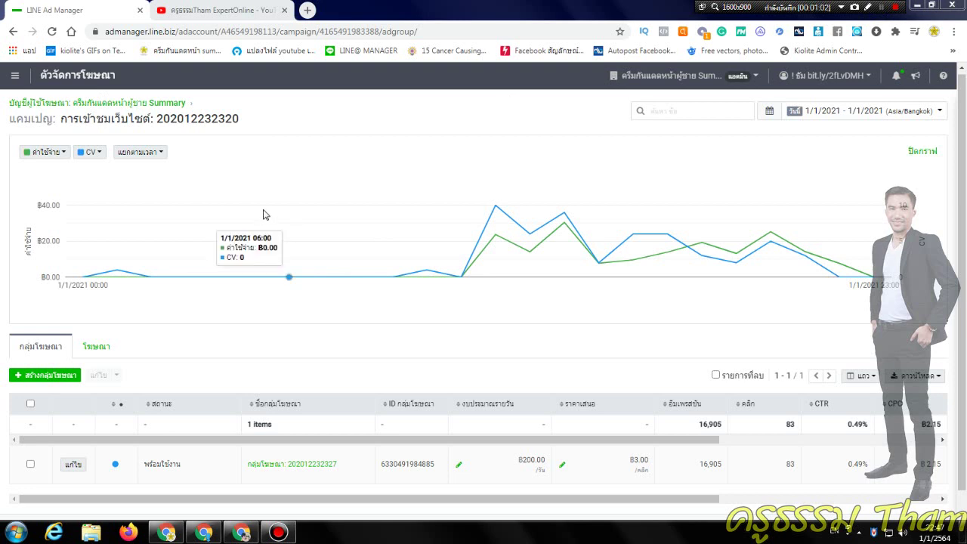
Switch to LINE Ad Manager and start a new campaign with the website conversion objective (เว็บไซต์คอนเวอร์ชัน)
{"action": "left_click", "coordinate": [16, 78]}
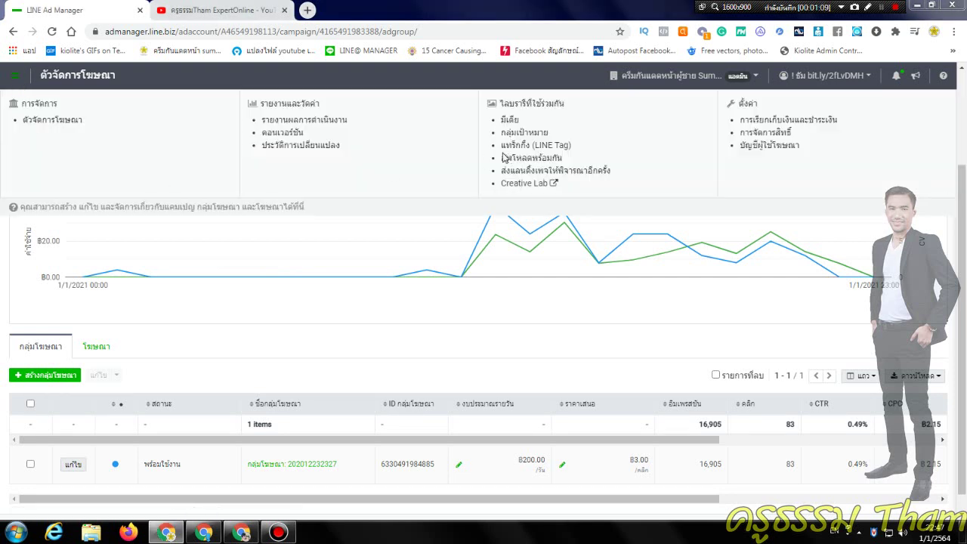
{"action": "left_click", "coordinate": [46, 123]}
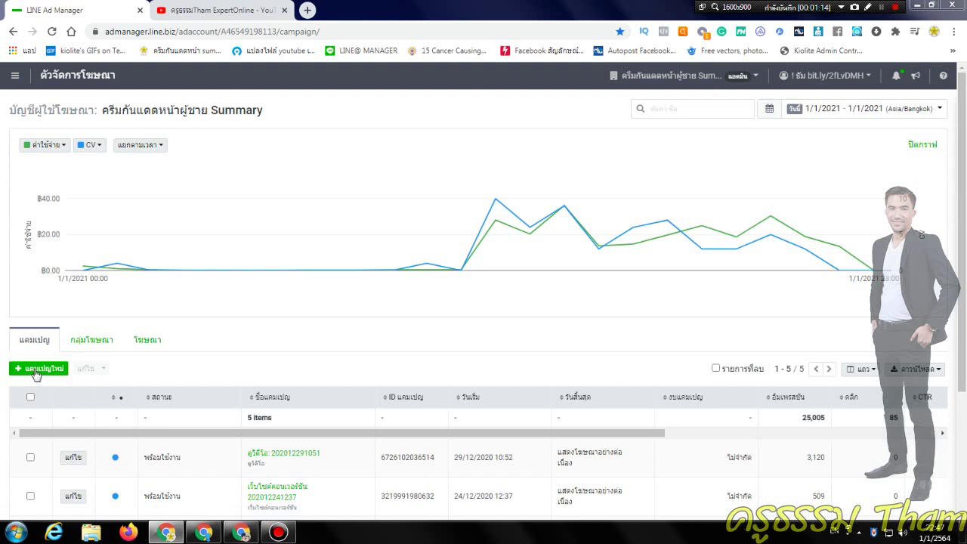
{"action": "left_click", "coordinate": [45, 369]}
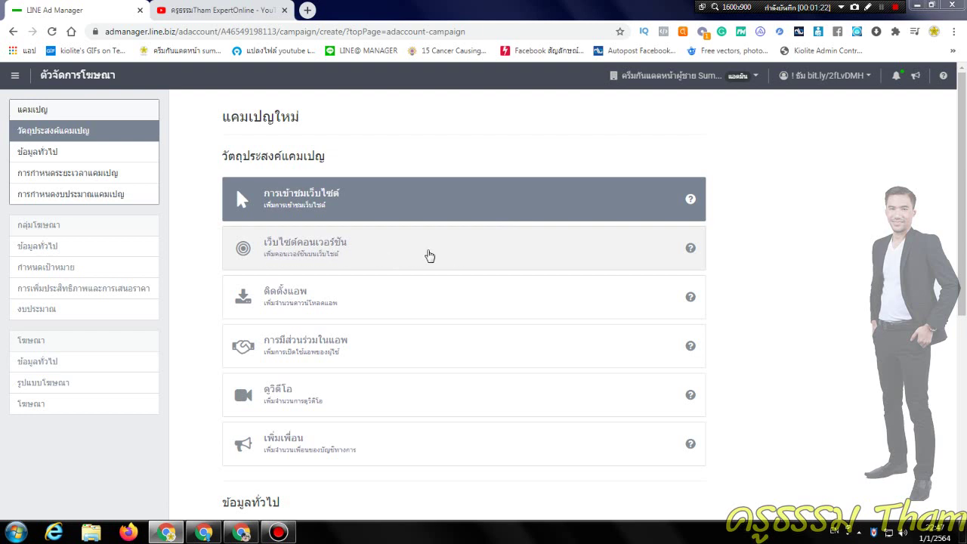
{"action": "left_click", "coordinate": [430, 255]}
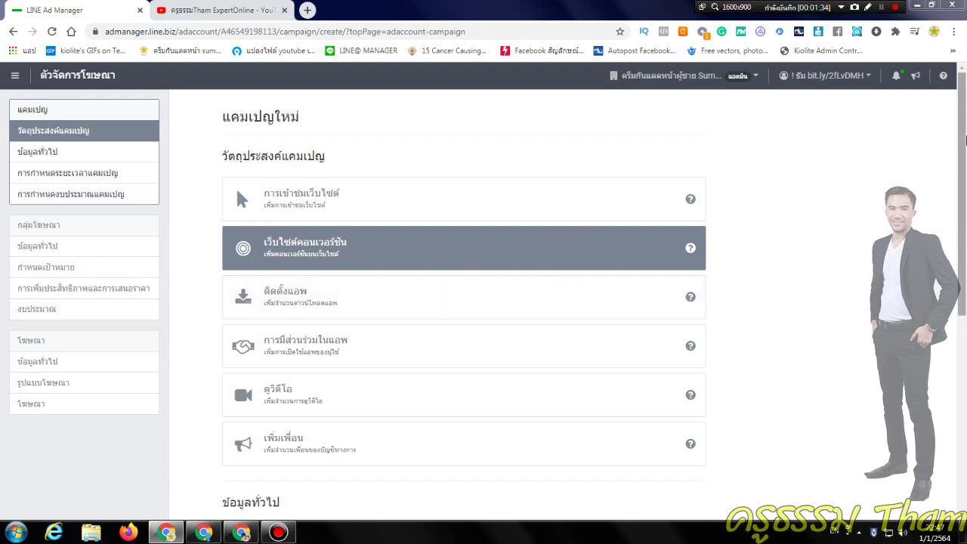
{"action": "left_click_drag", "start_coordinate": [964, 143], "coordinate": [964, 157]}
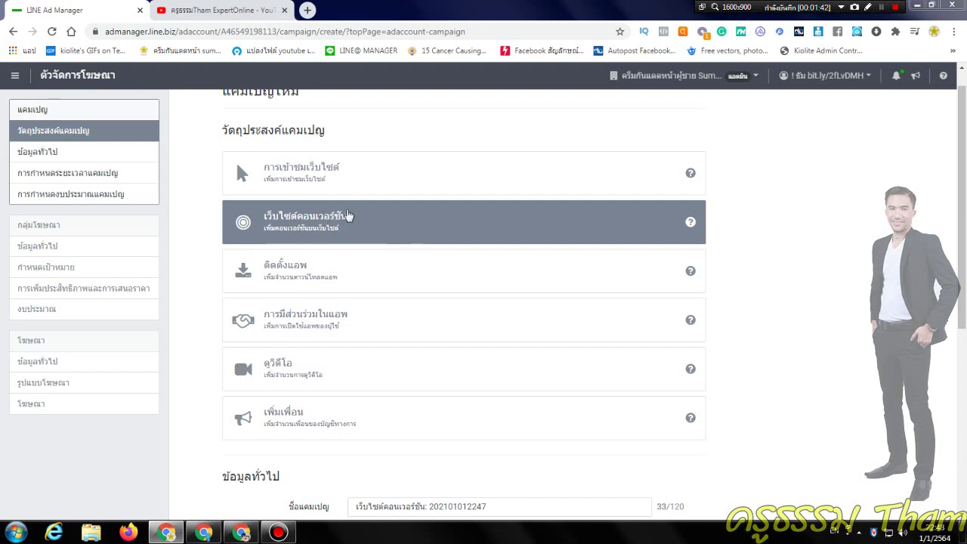
{"action": "left_click", "coordinate": [356, 214]}
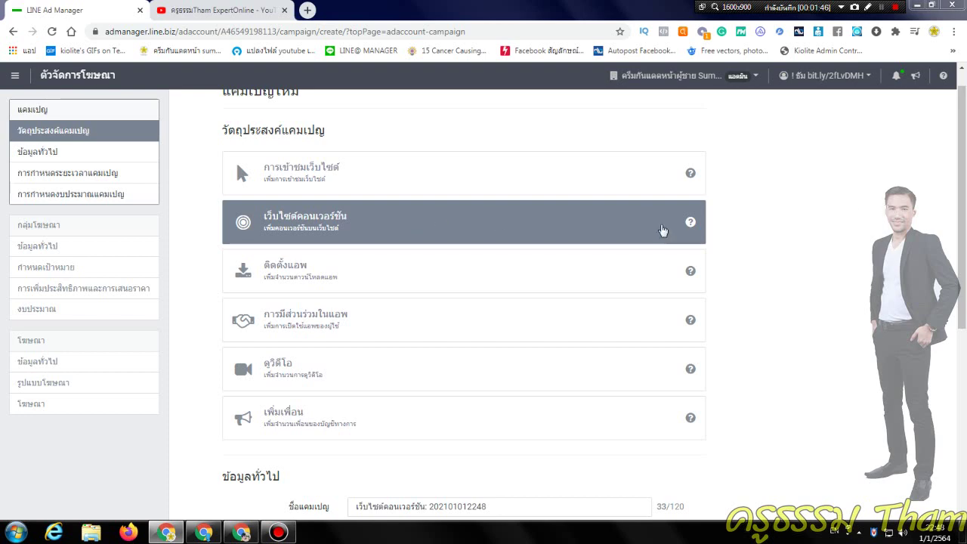
{"action": "left_click", "coordinate": [473, 218]}
Check the new campaign's name and general settings, and save the campaign to continue to its ad group
{"action": "left_click_drag", "start_coordinate": [963, 238], "coordinate": [965, 354]}
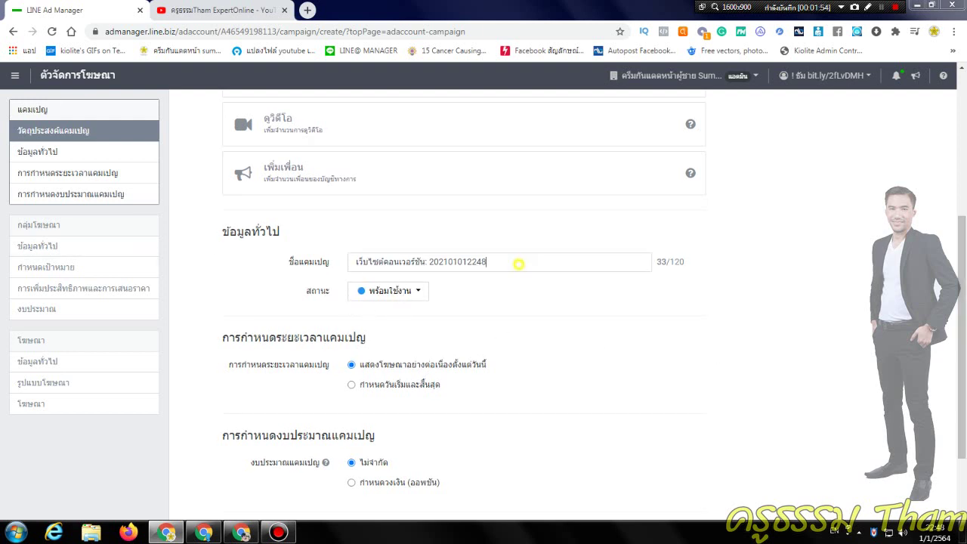
{"action": "left_click_drag", "start_coordinate": [519, 264], "coordinate": [430, 263]}
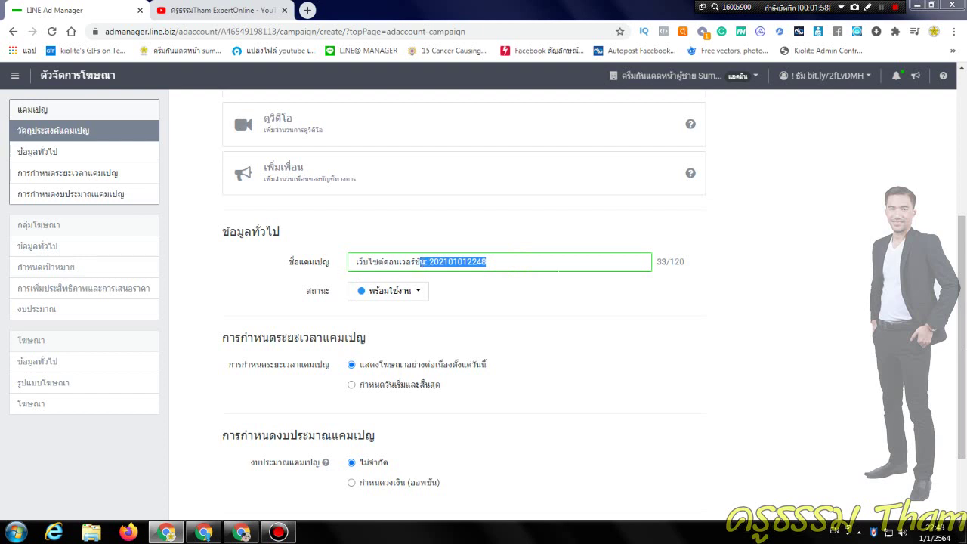
{"action": "left_click", "coordinate": [492, 265]}
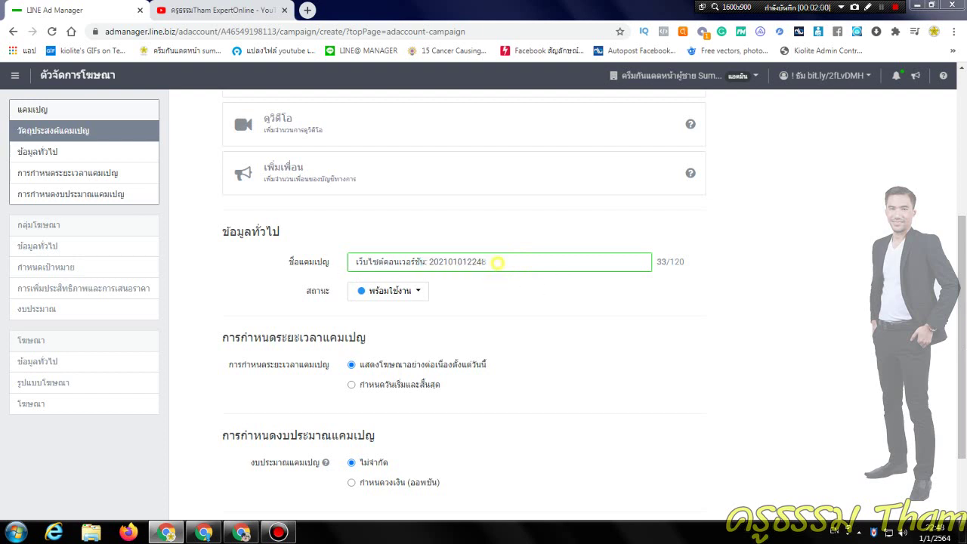
{"action": "left_click_drag", "start_coordinate": [495, 263], "coordinate": [332, 266]}
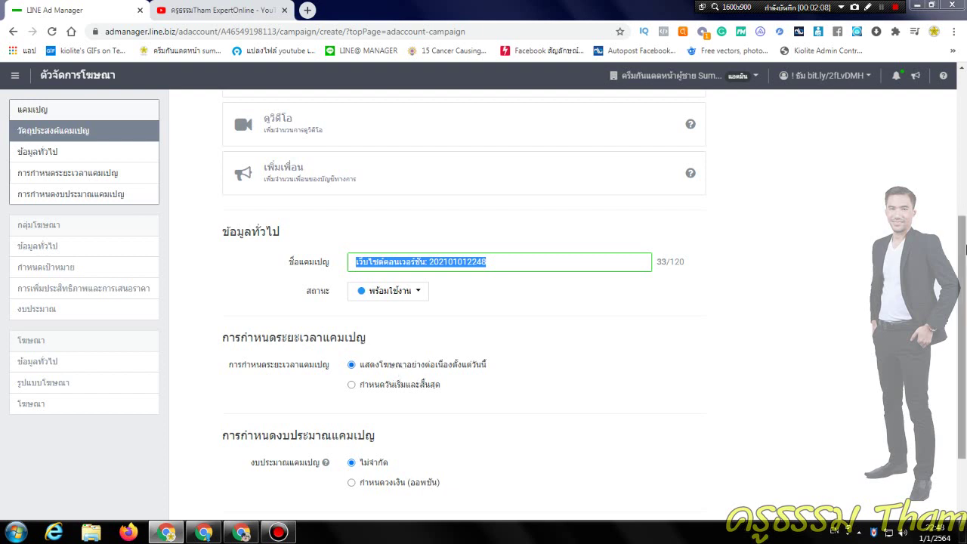
{"action": "left_click_drag", "start_coordinate": [965, 246], "coordinate": [965, 300]}
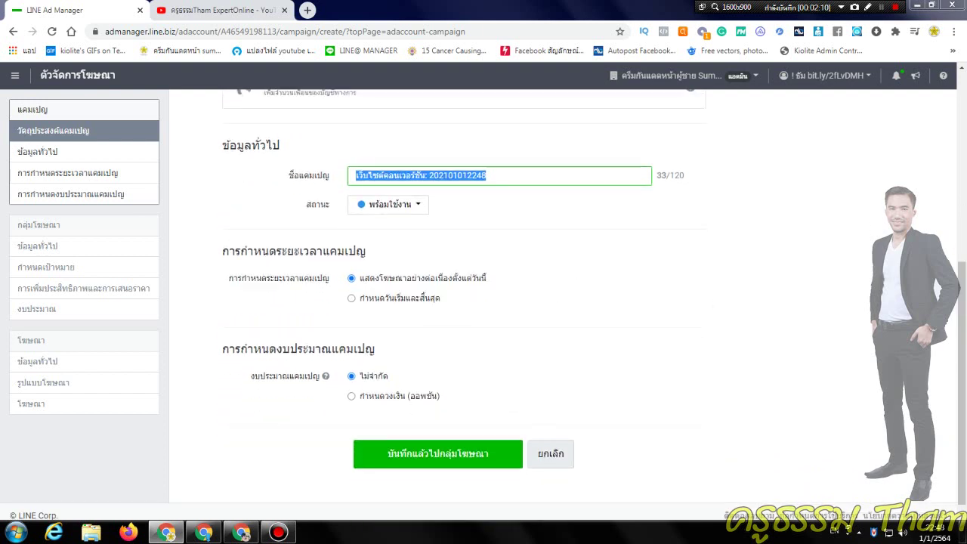
{"action": "left_click", "coordinate": [438, 463]}
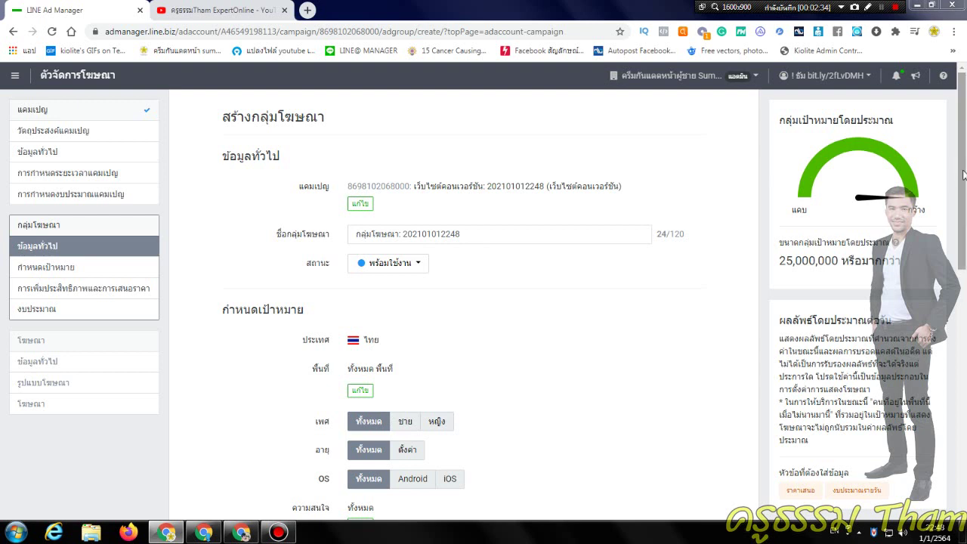
Target the ad group at men (ชาย) with a custom age range of 30 to 44
{"action": "scroll", "coordinate": [964, 226], "scroll_direction": "down", "scroll_amount": 1}
{"action": "scroll", "coordinate": [964, 226], "scroll_direction": "down", "scroll_amount": 1}
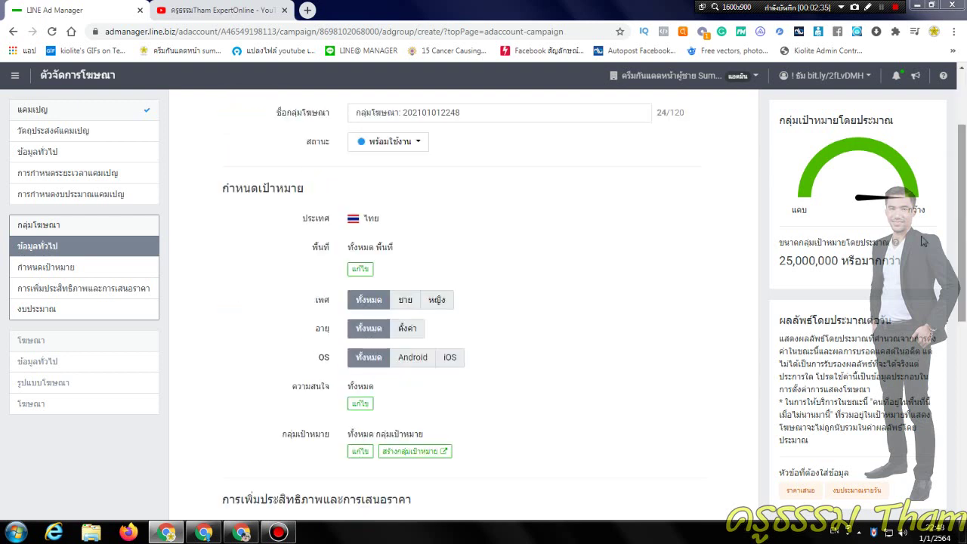
{"action": "left_click", "coordinate": [405, 302]}
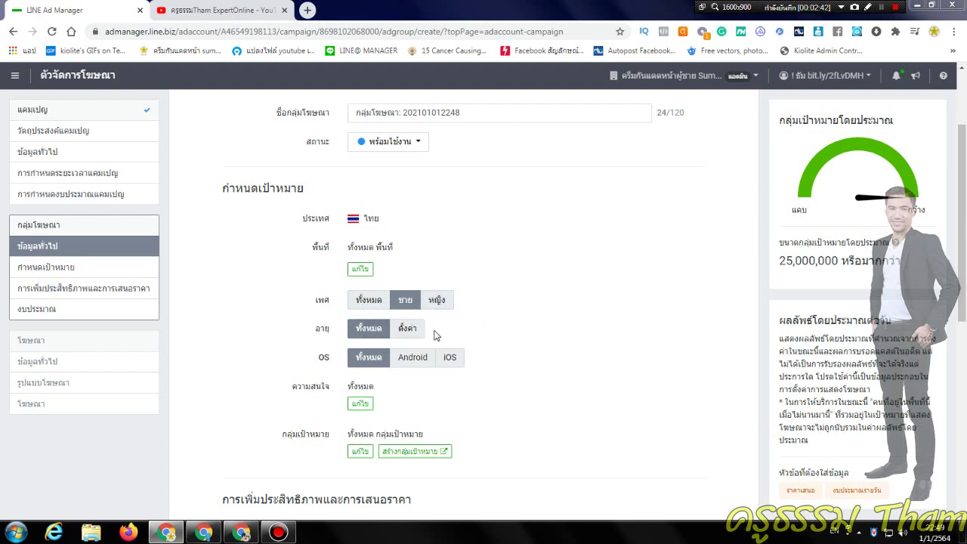
{"action": "left_click", "coordinate": [407, 328]}
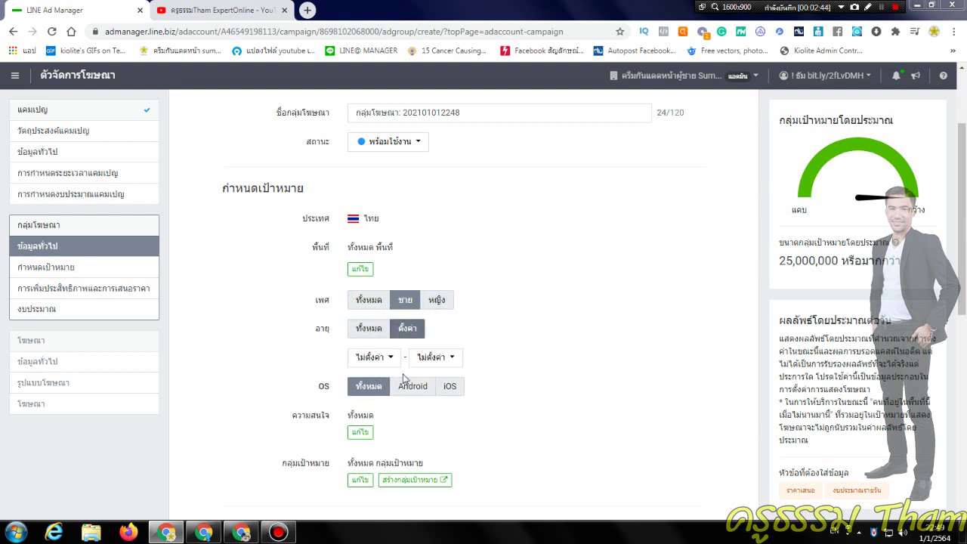
{"action": "left_click", "coordinate": [391, 360]}
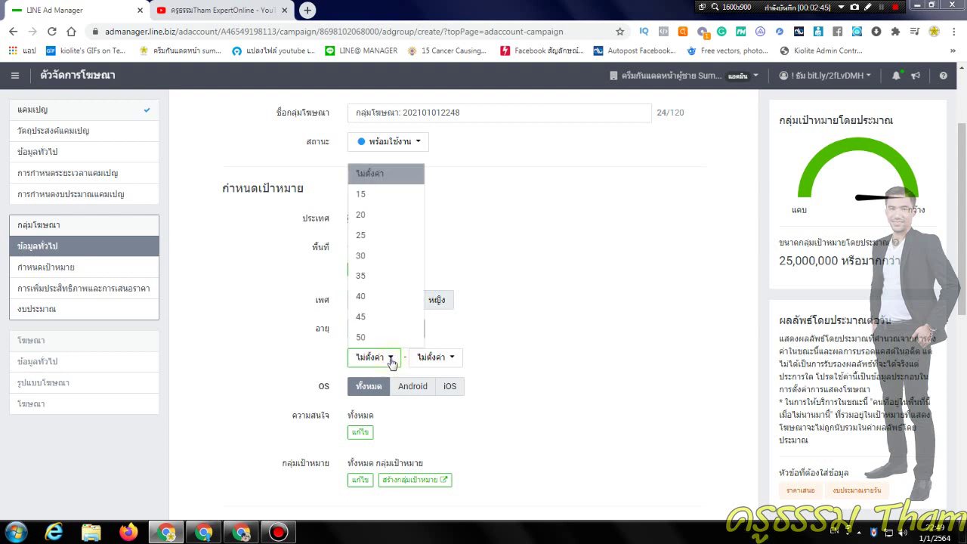
{"action": "left_click", "coordinate": [370, 257]}
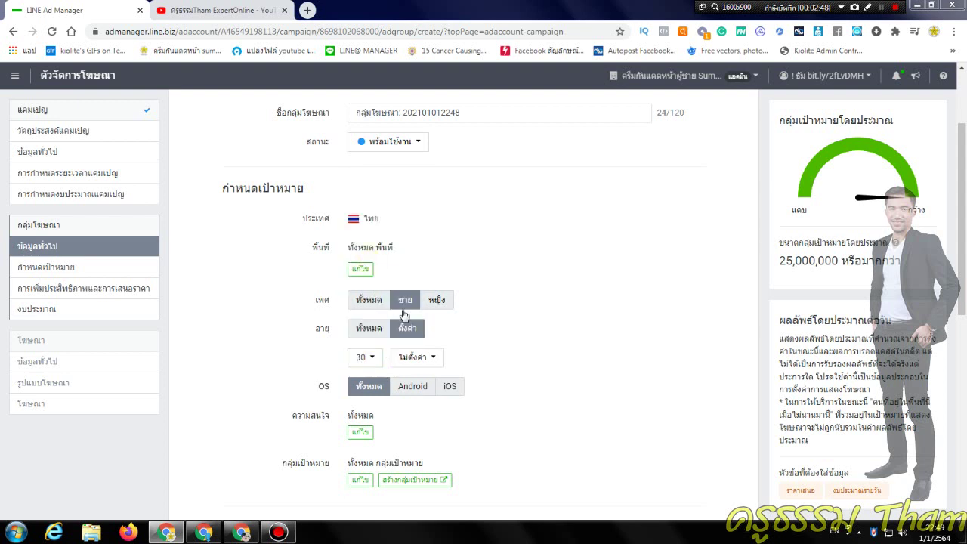
{"action": "left_click", "coordinate": [427, 359]}
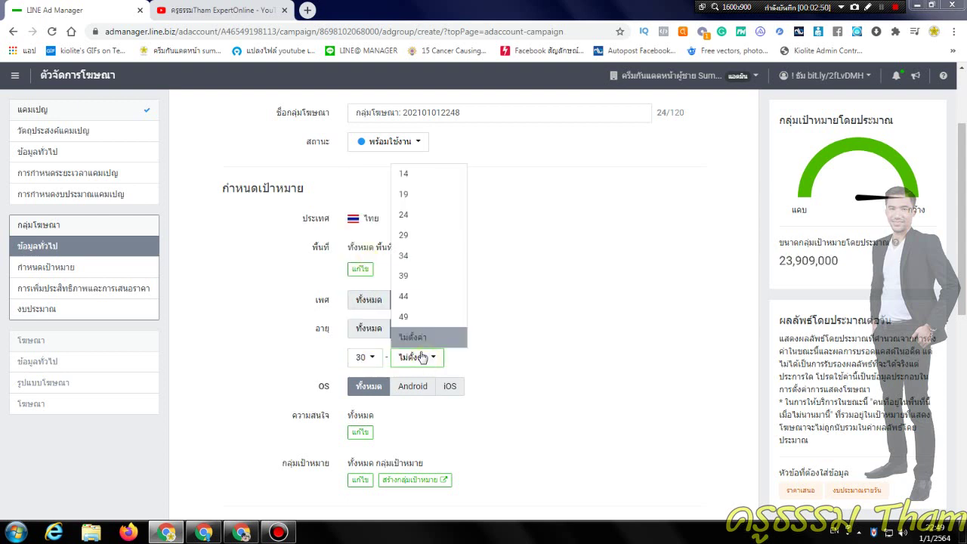
{"action": "left_click", "coordinate": [419, 302]}
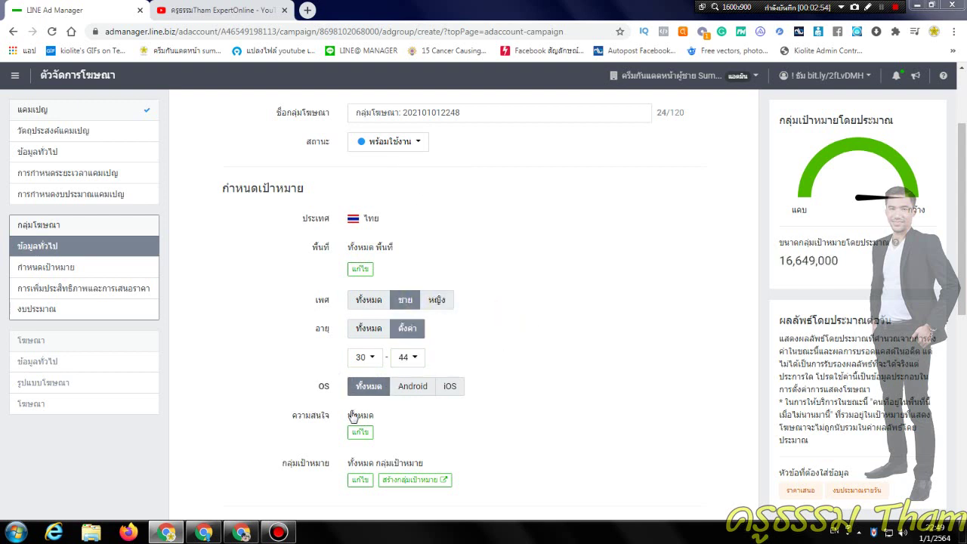
Include every listed custom audience in the ad group's targeting, covering the 180-day site visitors, web traffic, friends, lookalike and video view audiences
{"action": "scroll", "coordinate": [965, 308], "scroll_direction": "down", "scroll_amount": 1}
{"action": "scroll", "coordinate": [965, 308], "scroll_direction": "down", "scroll_amount": 1}
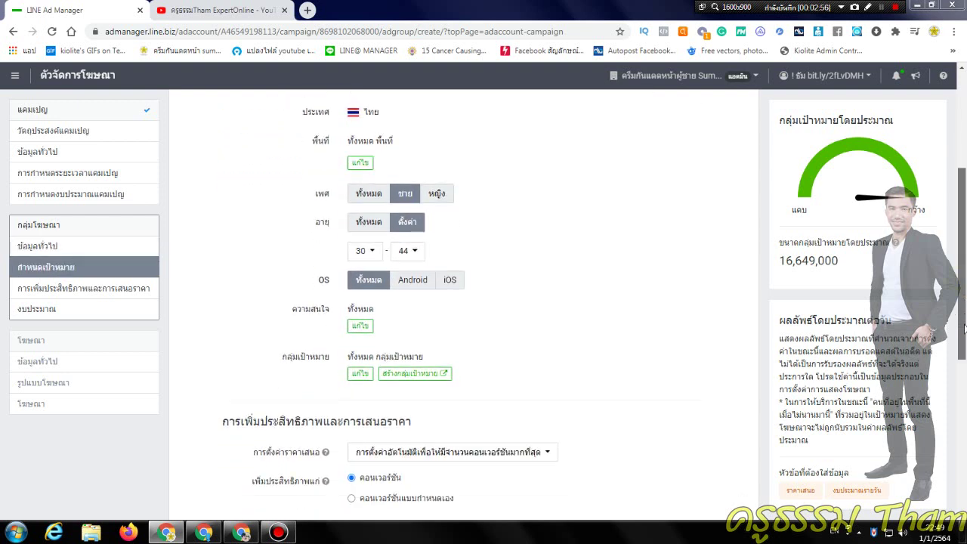
{"action": "left_click", "coordinate": [361, 376]}
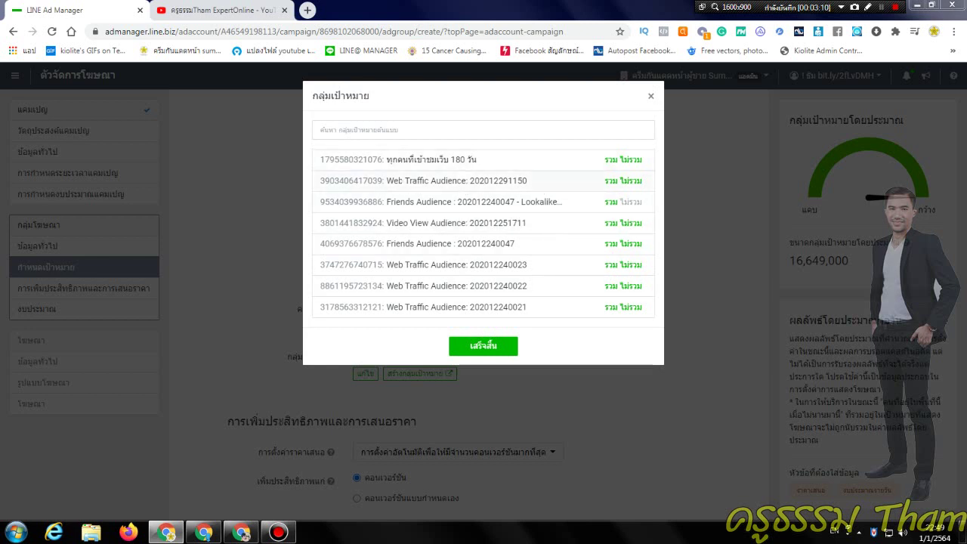
{"action": "left_click", "coordinate": [611, 160]}
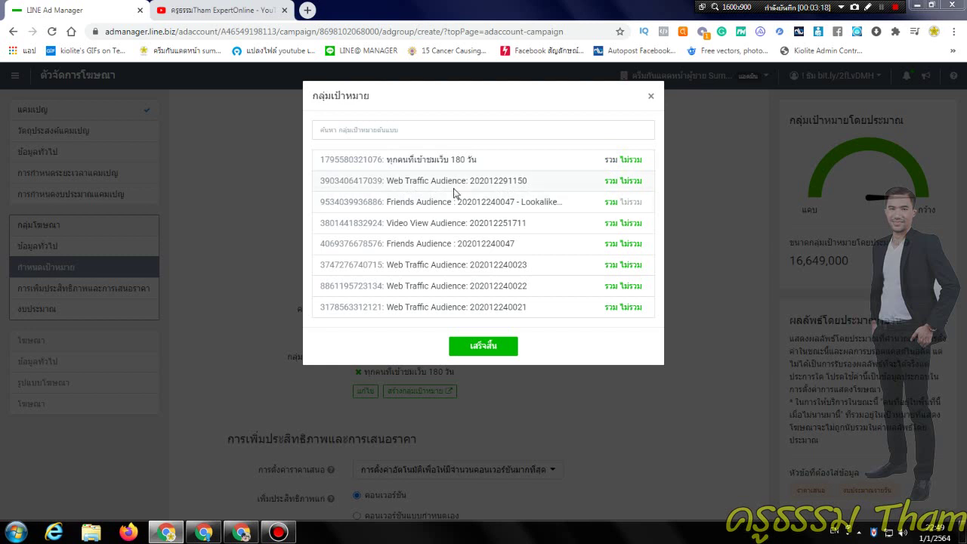
{"action": "left_click", "coordinate": [611, 181]}
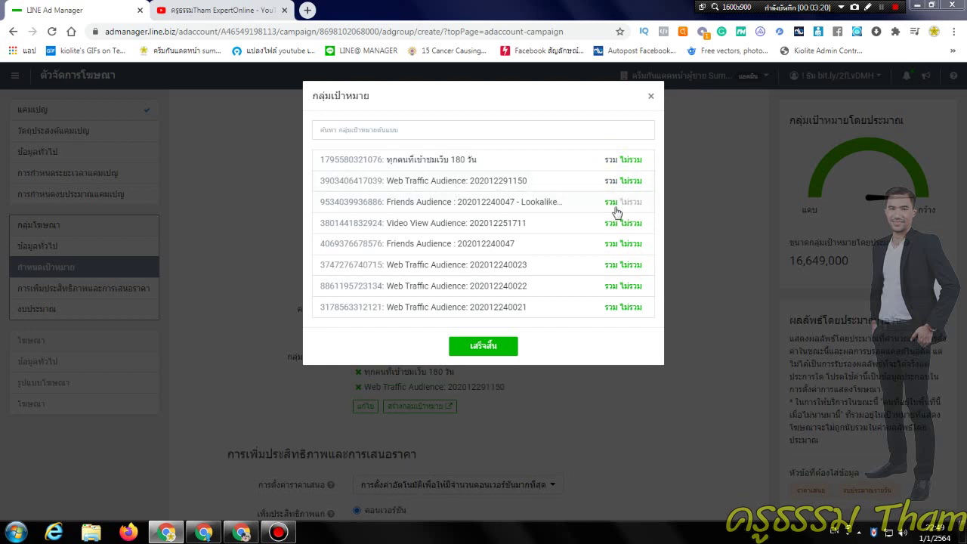
{"action": "left_click", "coordinate": [612, 203]}
{"action": "left_click", "coordinate": [612, 223]}
{"action": "left_click", "coordinate": [611, 244]}
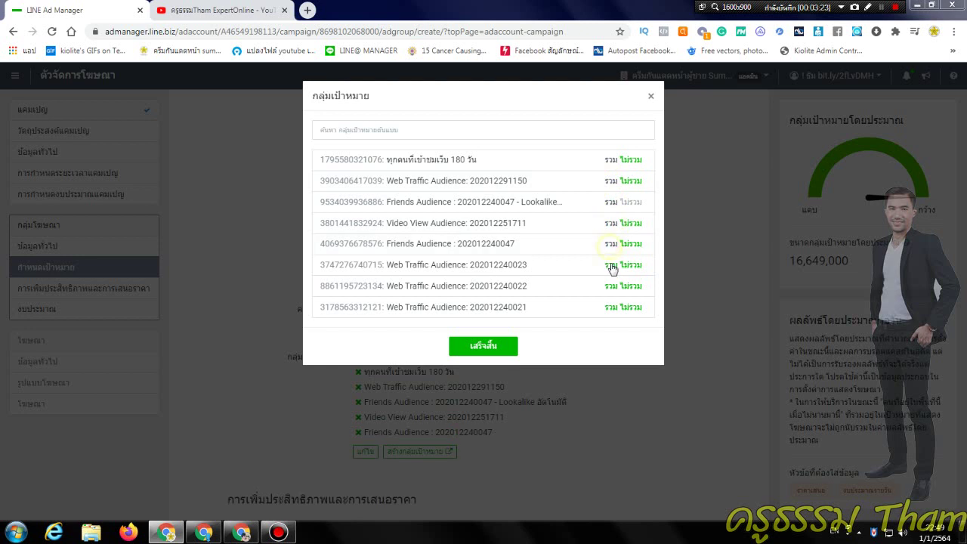
{"action": "left_click", "coordinate": [611, 266]}
{"action": "left_click", "coordinate": [610, 287]}
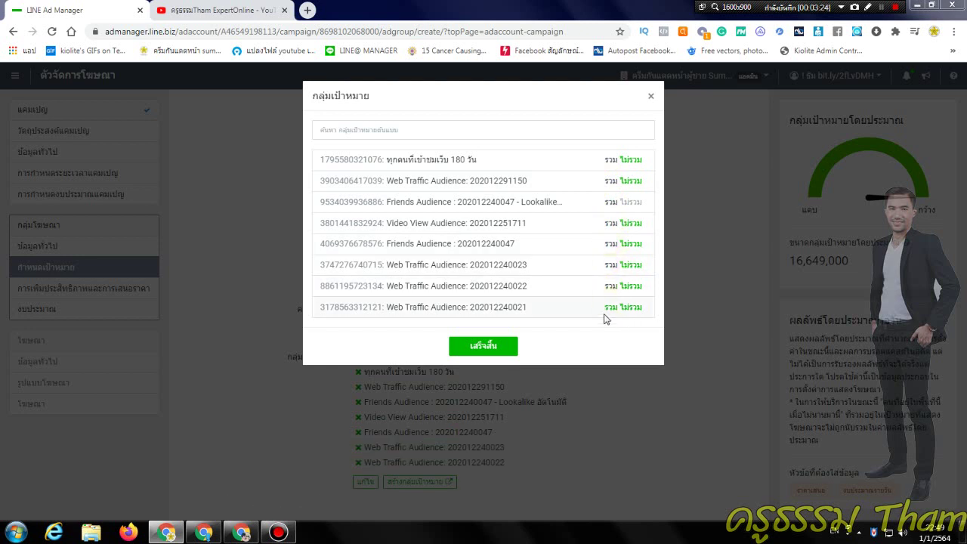
{"action": "left_click", "coordinate": [613, 307]}
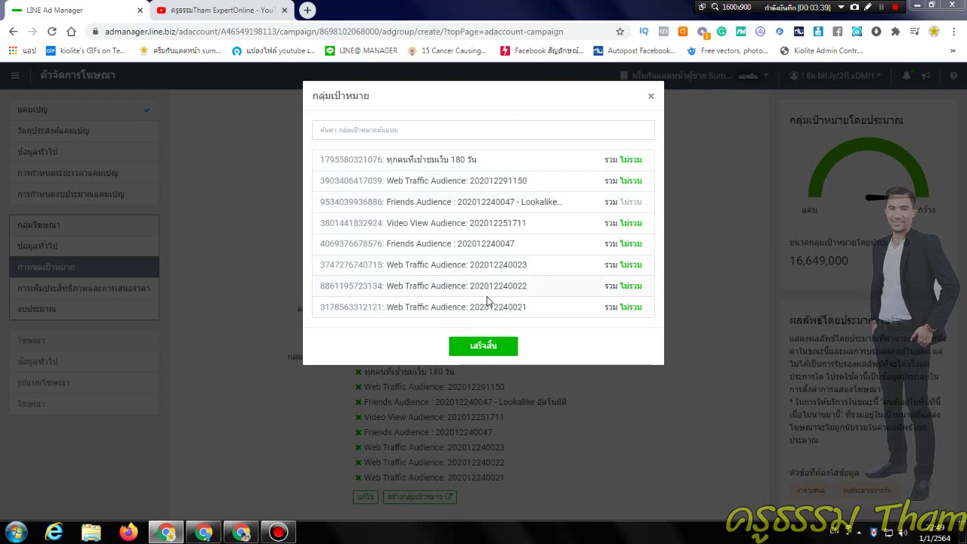
{"action": "left_click", "coordinate": [492, 348]}
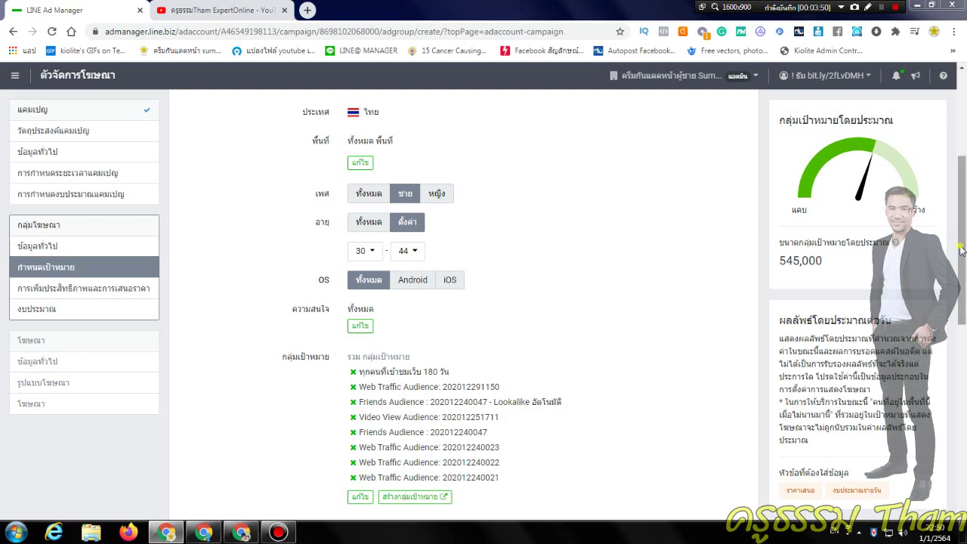
Review the options for the ad group's bid setting (การตั้งค่าราคาเสนอ) in the optimization and bidding section
{"action": "scroll", "coordinate": [961, 250], "scroll_direction": "down", "scroll_amount": 2}
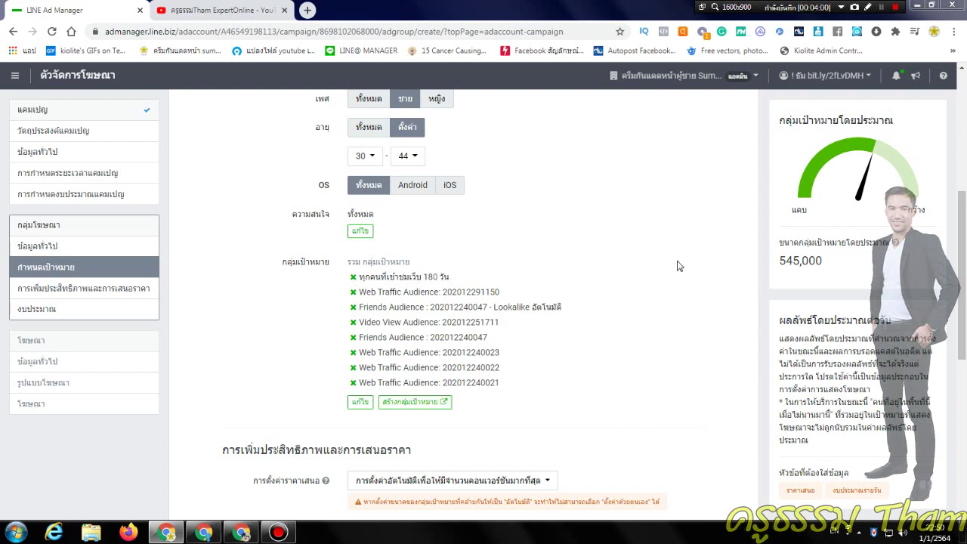
{"action": "scroll", "coordinate": [964, 244], "scroll_direction": "down", "scroll_amount": 1}
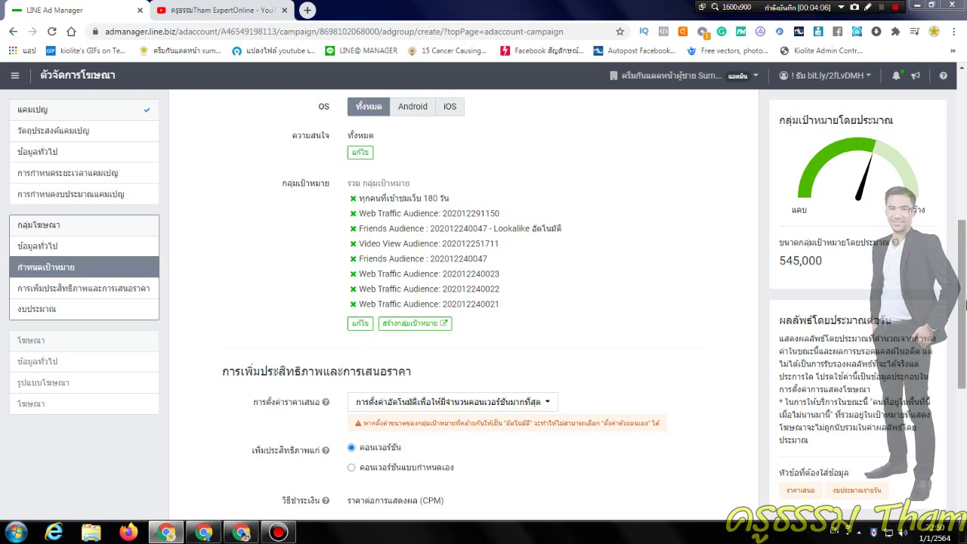
{"action": "scroll", "coordinate": [963, 302], "scroll_direction": "down", "scroll_amount": 1}
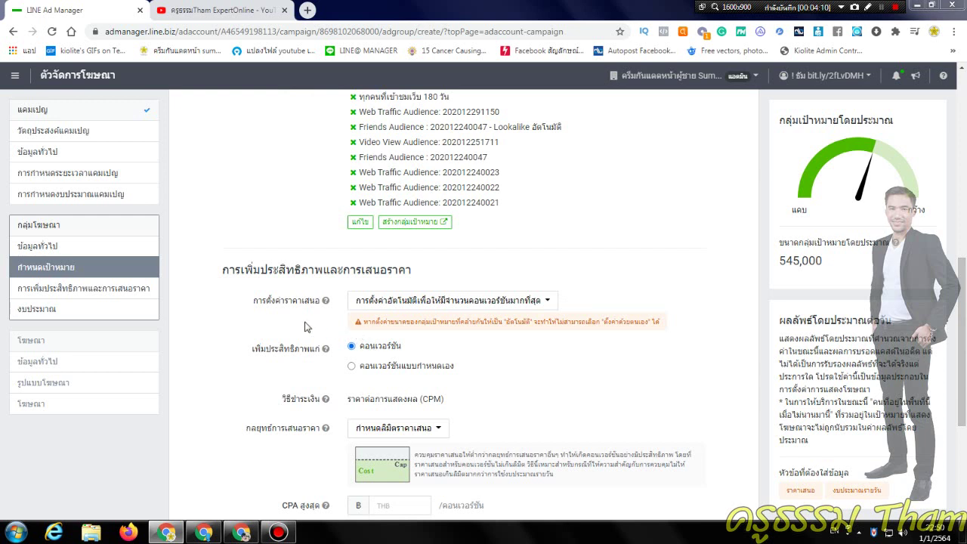
{"action": "left_click", "coordinate": [536, 300]}
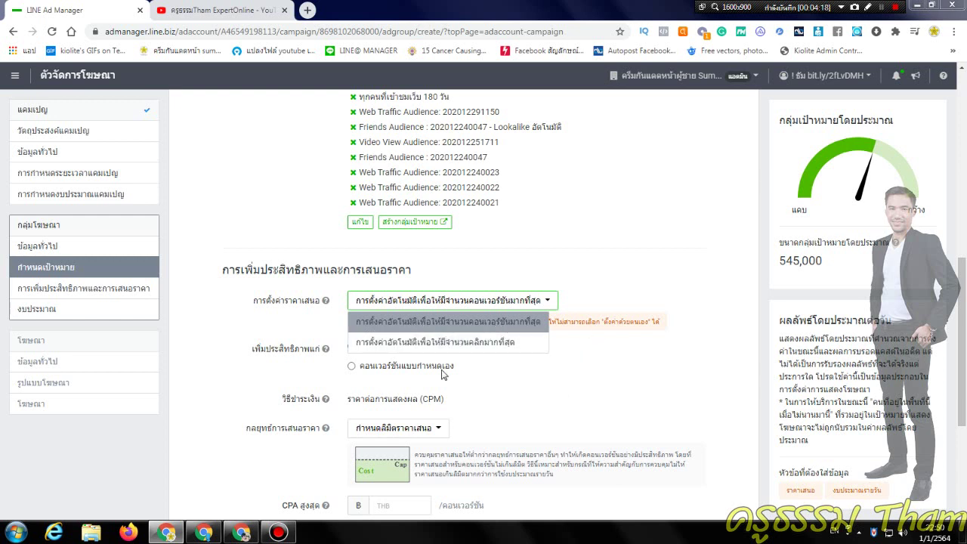
{"action": "left_click", "coordinate": [620, 265]}
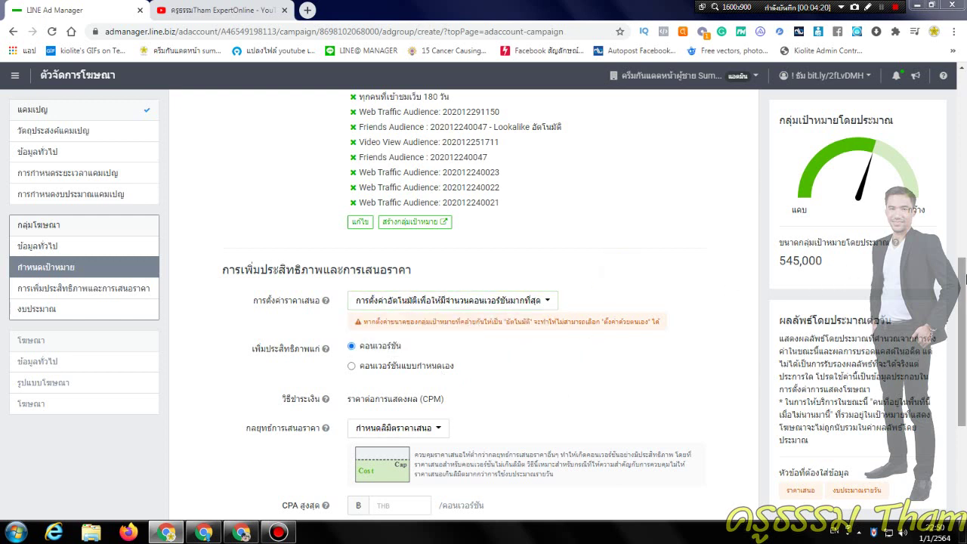
Optimize the ad group for a custom conversion (คอนเวอร์ชันแบบกำหนดเอง) and select the 30-day event conversion คอนเวอร์ชั่นเหตุการณ์30วัน
{"action": "left_click_drag", "start_coordinate": [960, 291], "coordinate": [951, 309]}
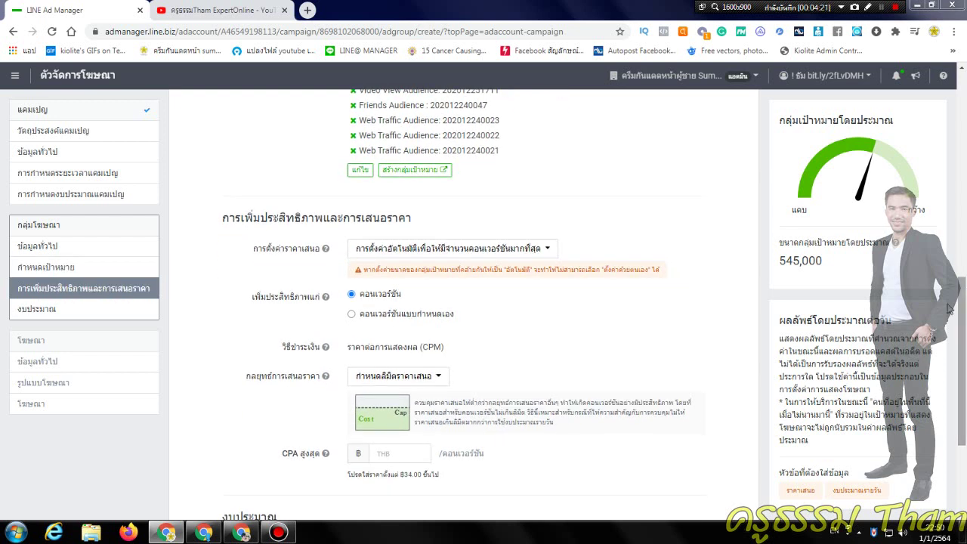
{"action": "left_click", "coordinate": [352, 315]}
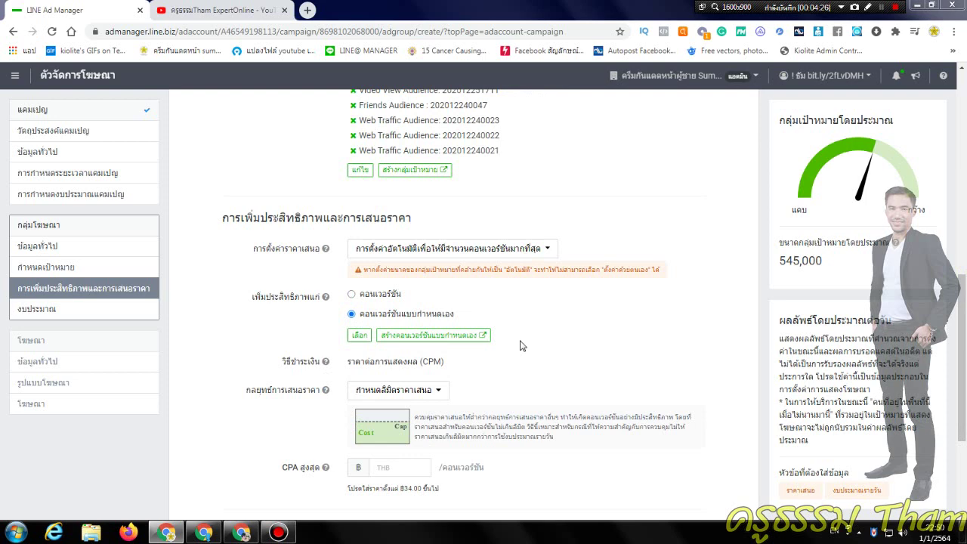
{"action": "left_click", "coordinate": [359, 335]}
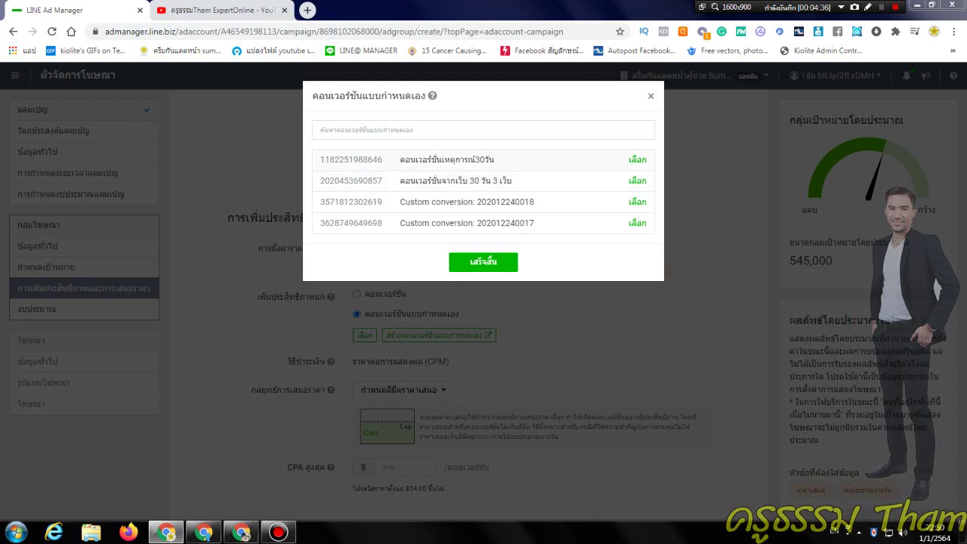
{"action": "left_click", "coordinate": [637, 160]}
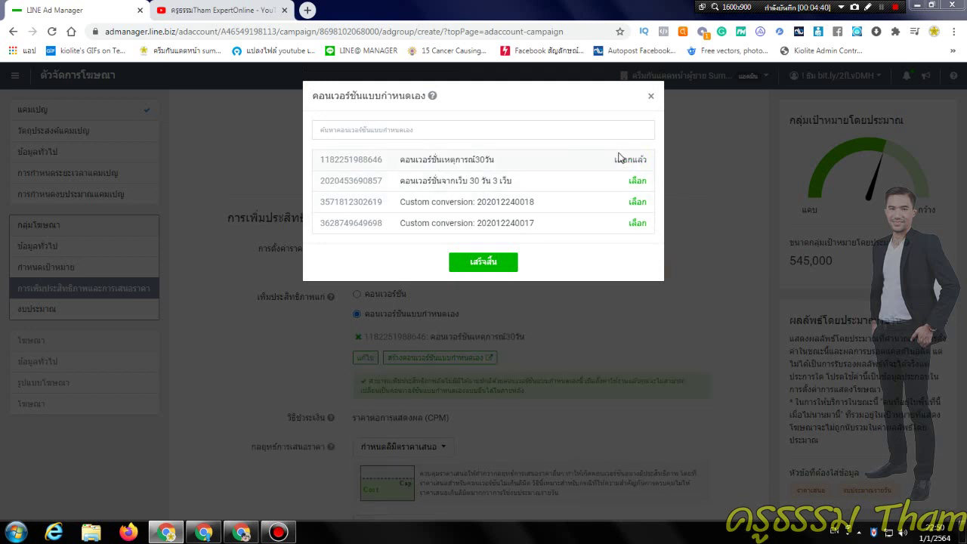
{"action": "left_click", "coordinate": [637, 181]}
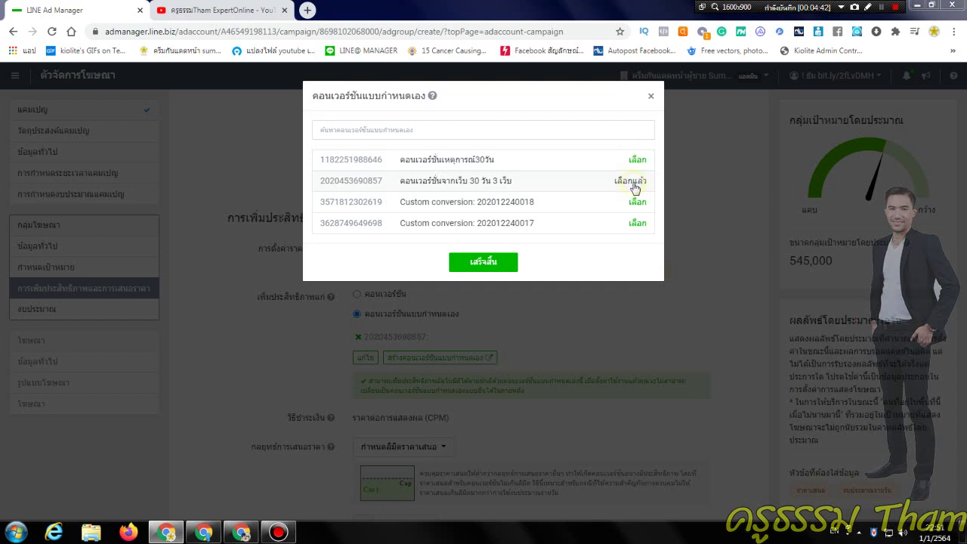
{"action": "left_click", "coordinate": [637, 202]}
{"action": "left_click", "coordinate": [637, 223]}
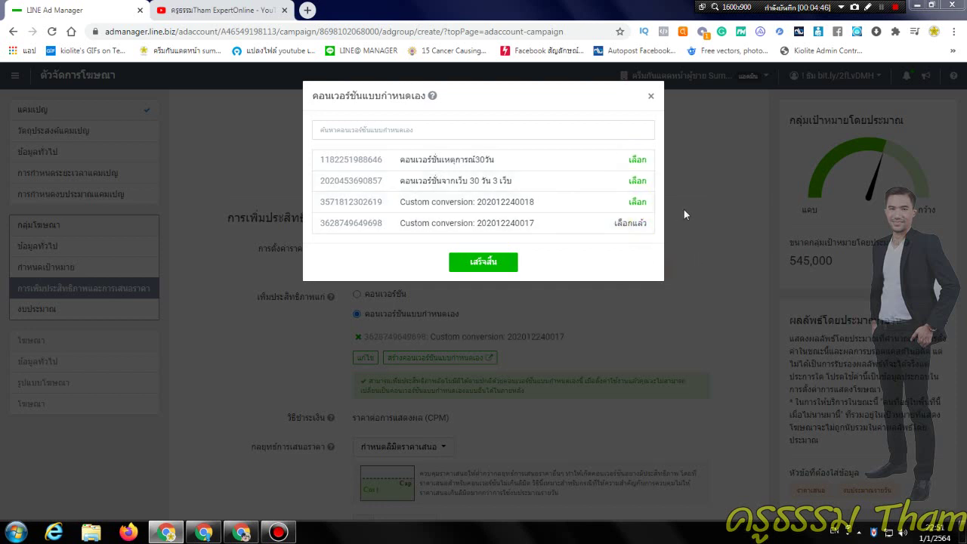
{"action": "left_click", "coordinate": [638, 159]}
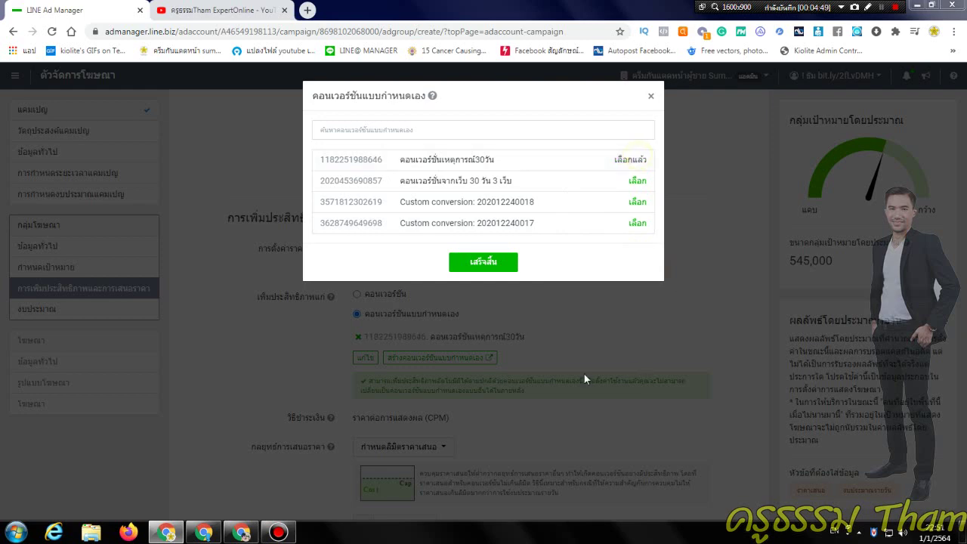
{"action": "left_click", "coordinate": [501, 264]}
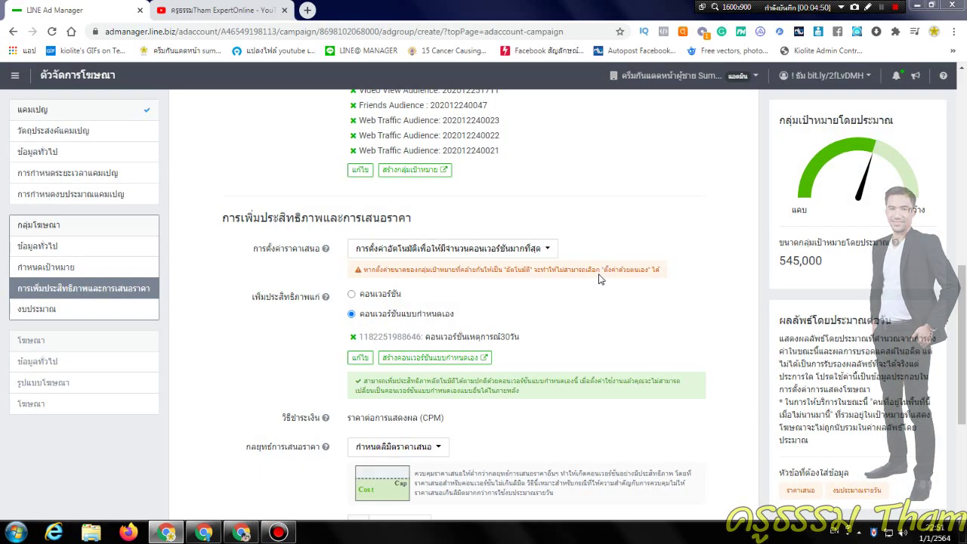
Choose the bid cap option (กำหนดลิมิตราคาเสนอ) as the ad group's bidding strategy
{"action": "left_click_drag", "start_coordinate": [962, 276], "coordinate": [963, 299]}
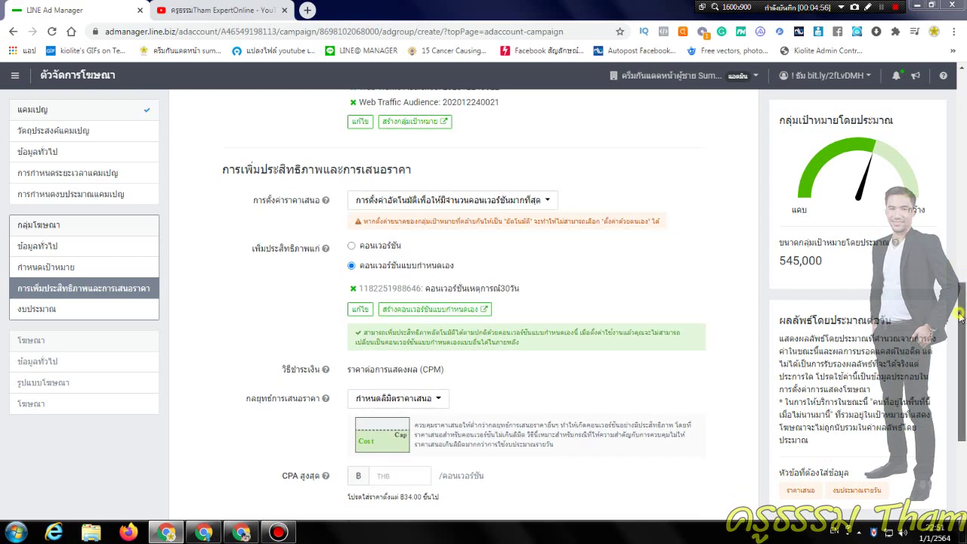
{"action": "left_click_drag", "start_coordinate": [962, 317], "coordinate": [961, 327]}
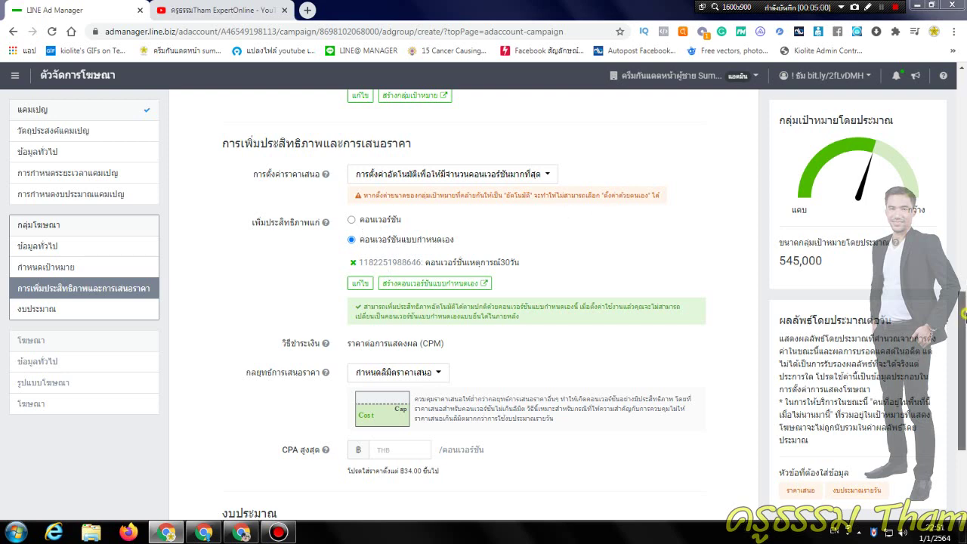
{"action": "scroll", "coordinate": [965, 302], "scroll_direction": "down", "scroll_amount": 1}
{"action": "left_click_drag", "start_coordinate": [965, 337], "coordinate": [965, 361]}
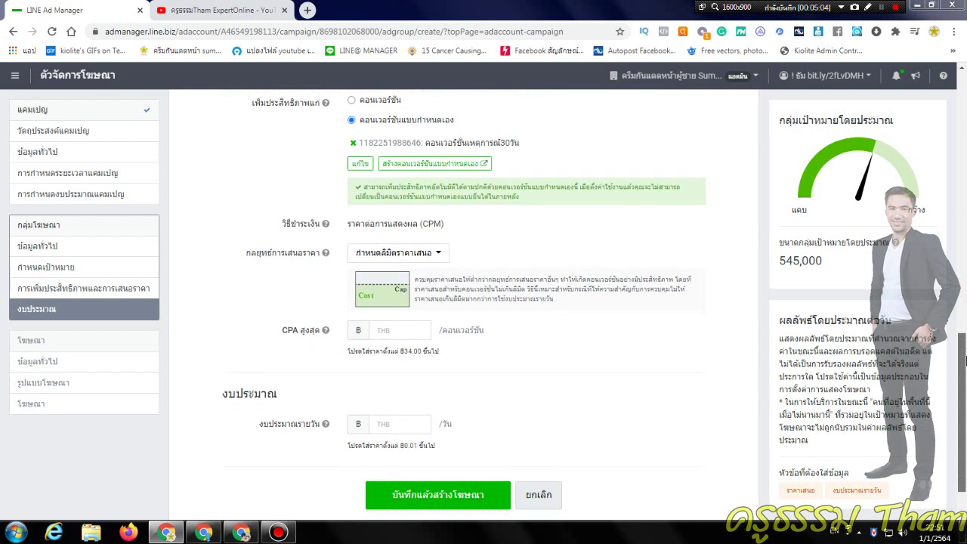
{"action": "left_click", "coordinate": [438, 254]}
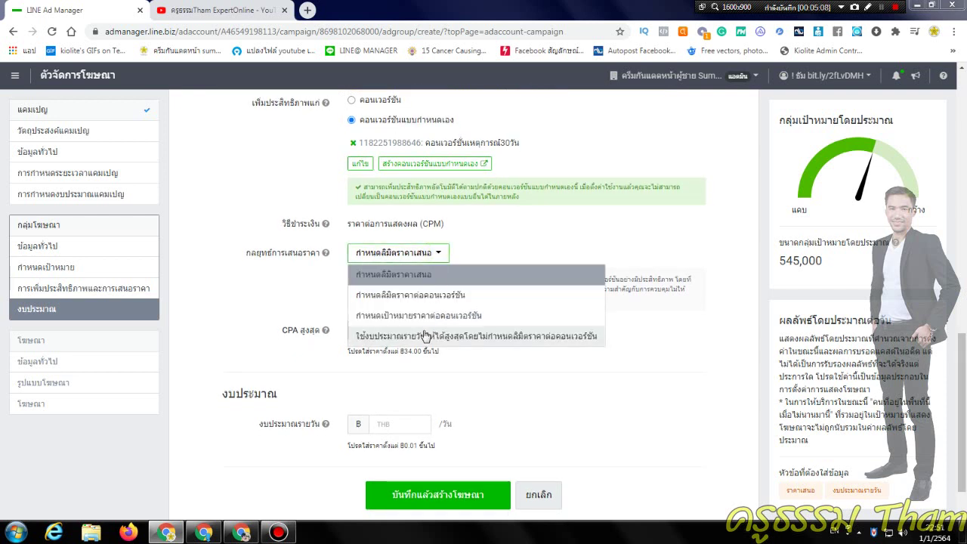
{"action": "left_click", "coordinate": [417, 274]}
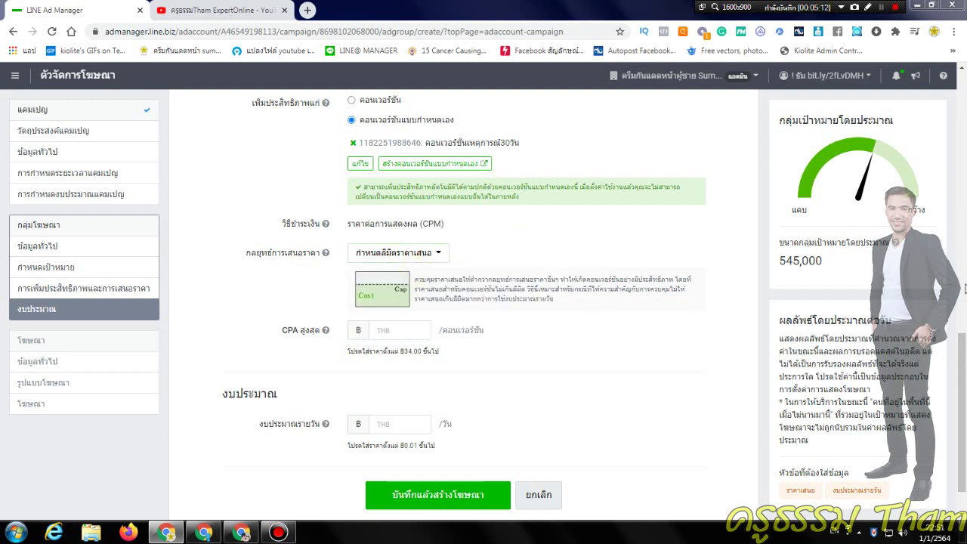
Set the maximum CPA to ฿35 per conversion and the ad group's daily budget to ฿50
{"action": "scroll", "coordinate": [408, 340], "scroll_direction": "down", "scroll_amount": 1}
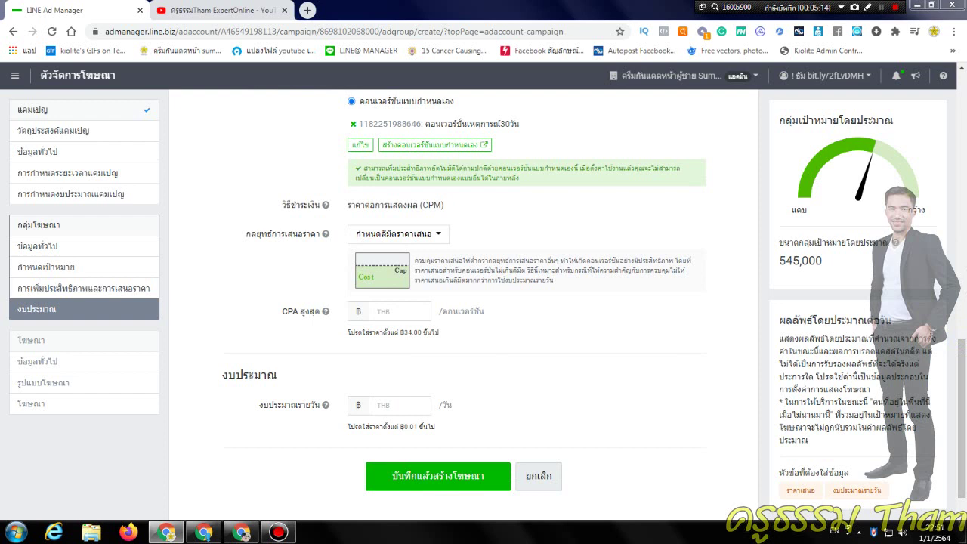
{"action": "left_click", "coordinate": [392, 313]}
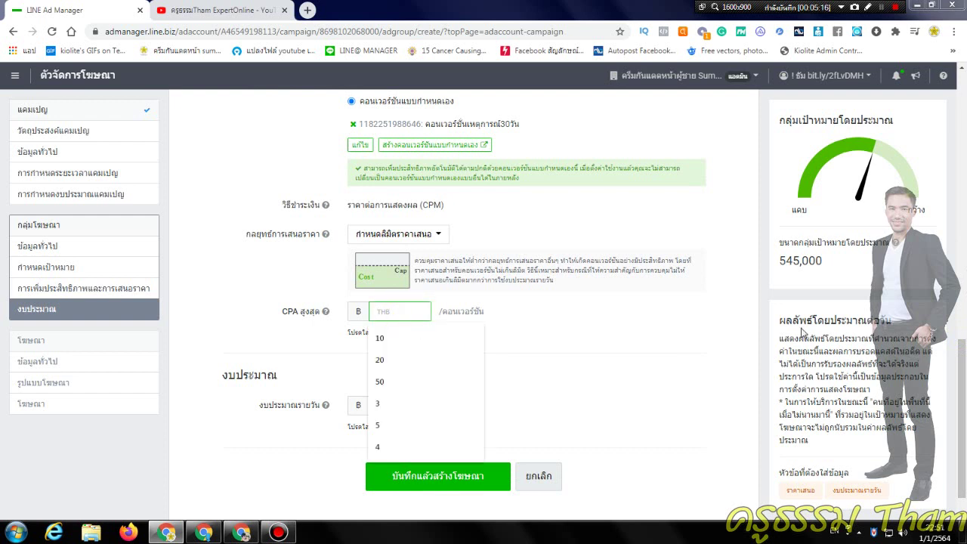
{"action": "type", "text": "35"}
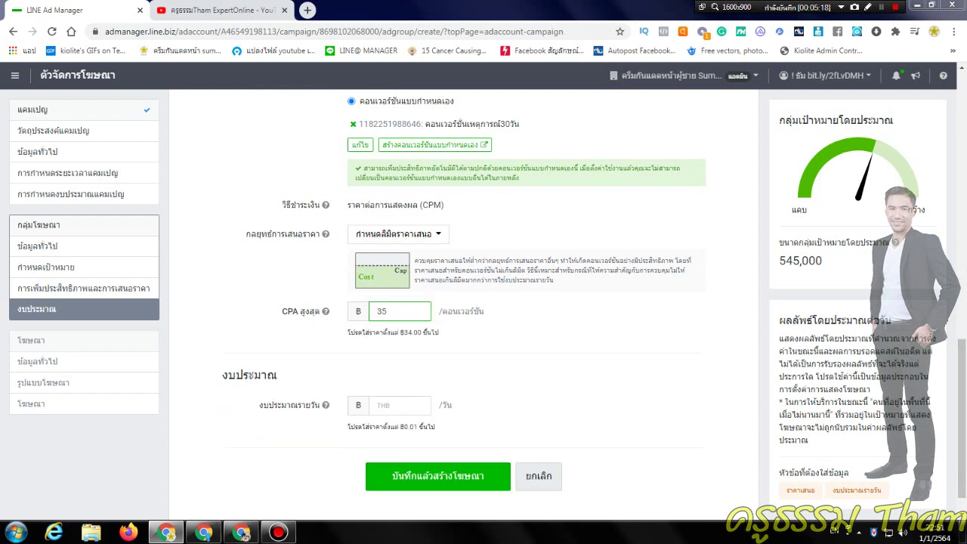
{"action": "left_click", "coordinate": [567, 327]}
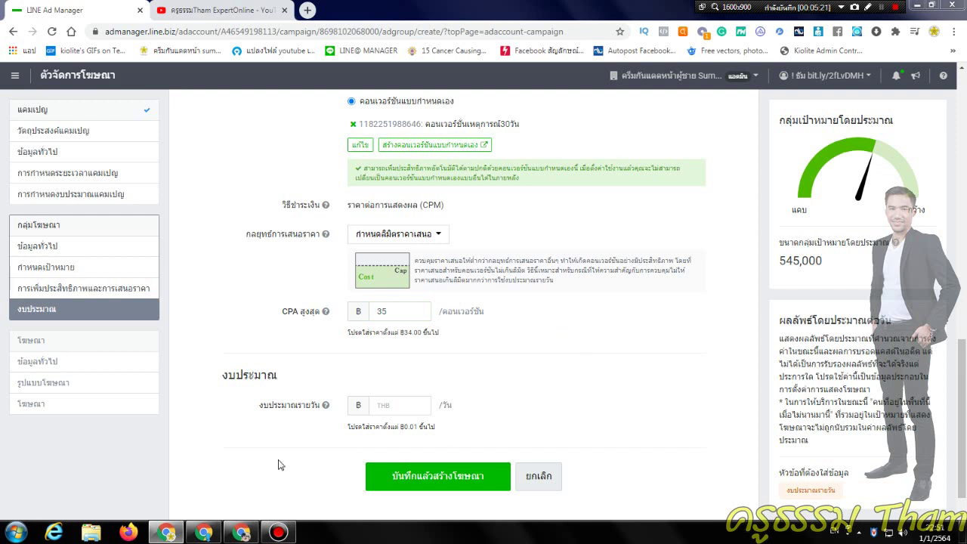
{"action": "left_click", "coordinate": [399, 405]}
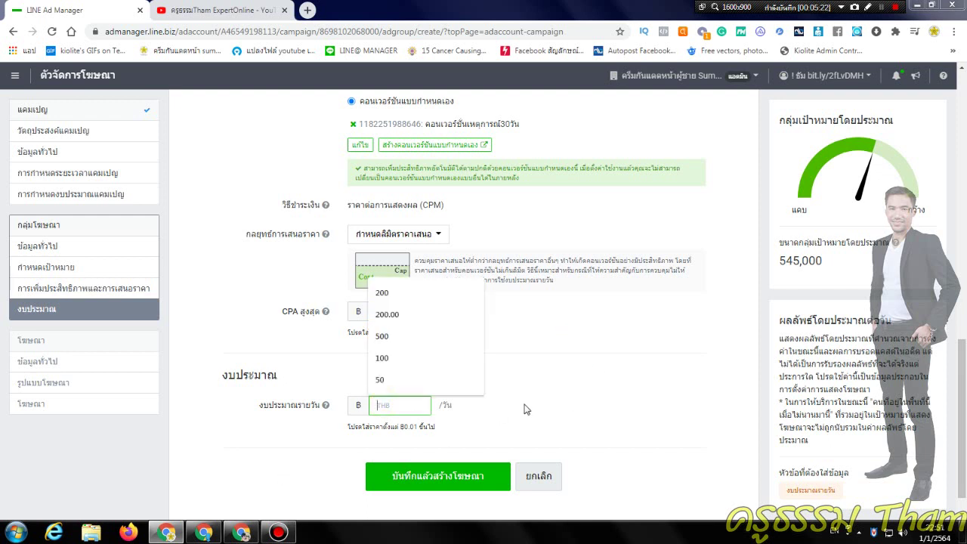
{"action": "type", "text": "50"}
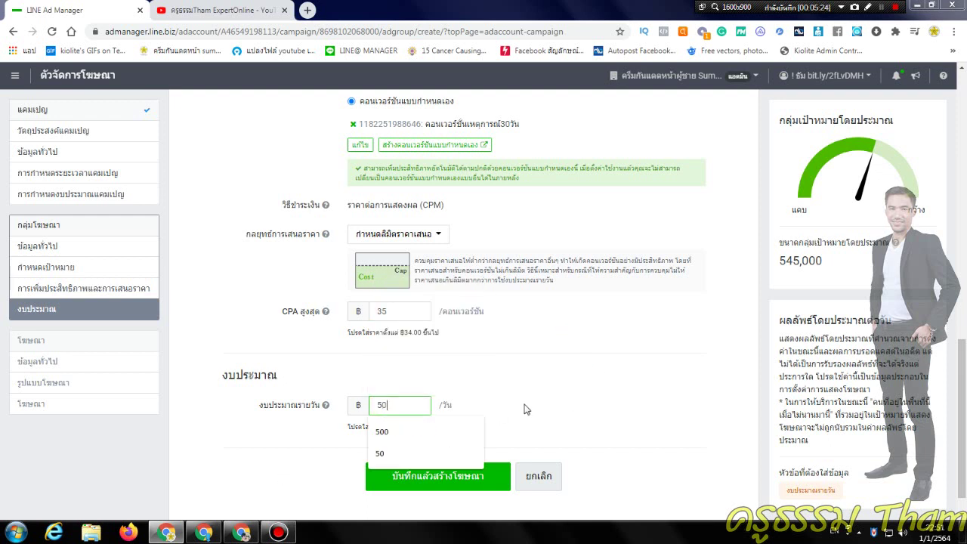
{"action": "left_click", "coordinate": [389, 455]}
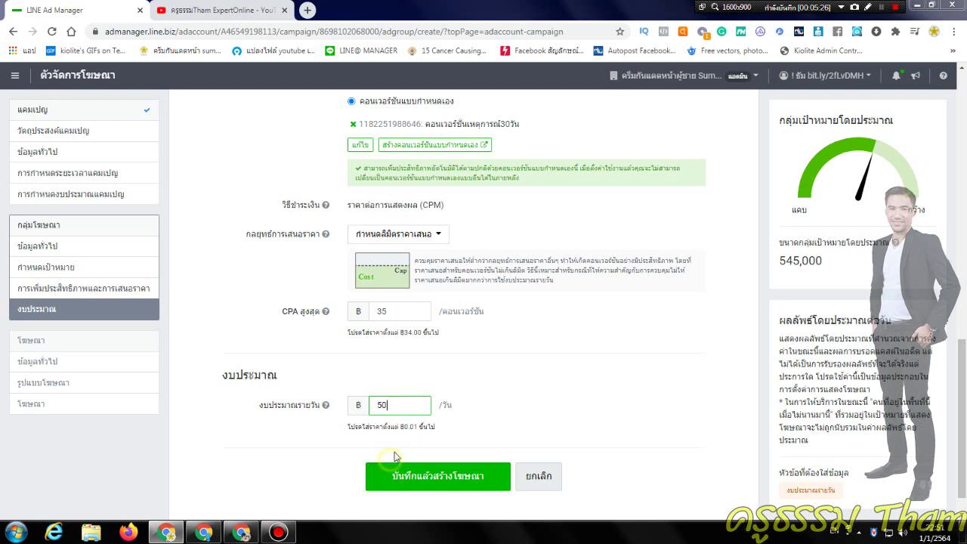
{"action": "left_click", "coordinate": [626, 333]}
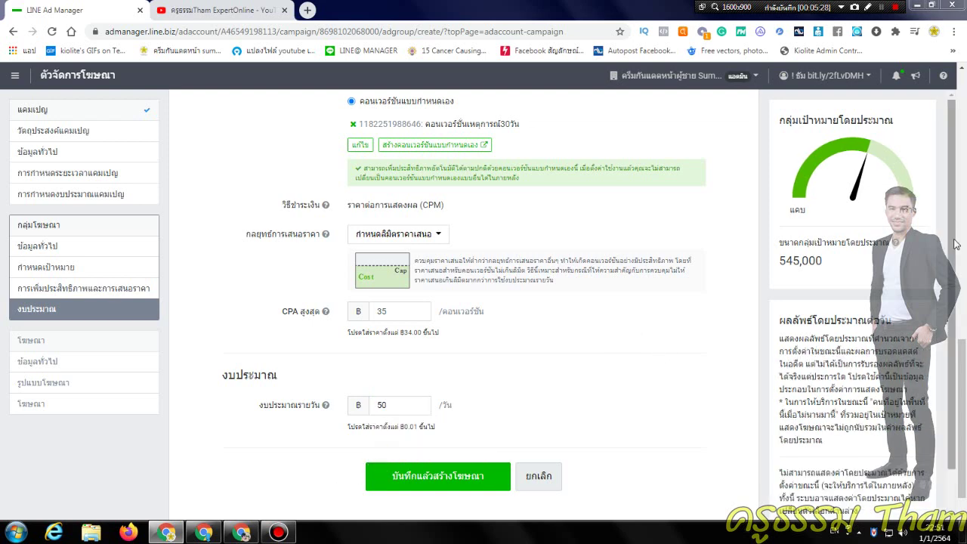
Check the estimated audience and results, and save the ad group to continue to ad creation
{"action": "left_click_drag", "start_coordinate": [948, 247], "coordinate": [956, 127]}
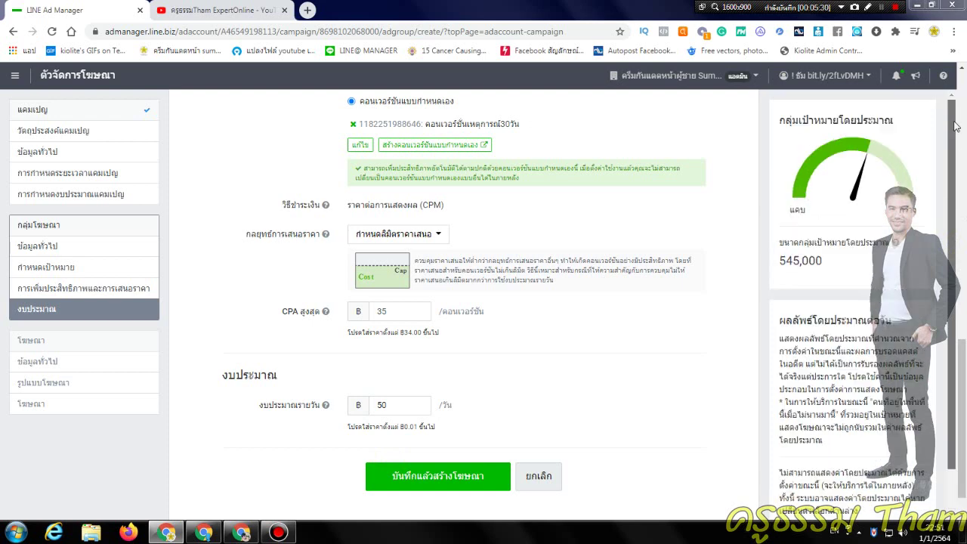
{"action": "scroll", "coordinate": [956, 141], "scroll_direction": "down", "scroll_amount": 1}
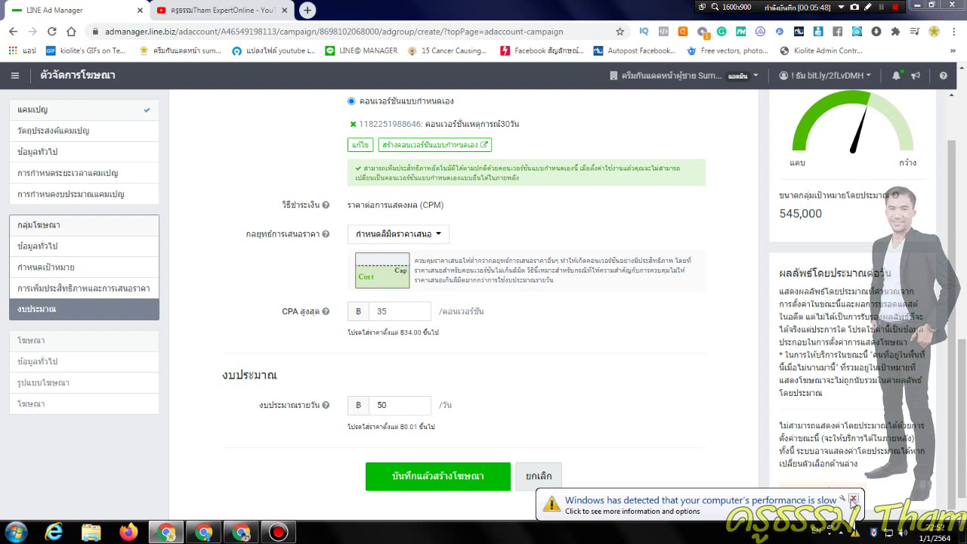
{"action": "left_click", "coordinate": [855, 499]}
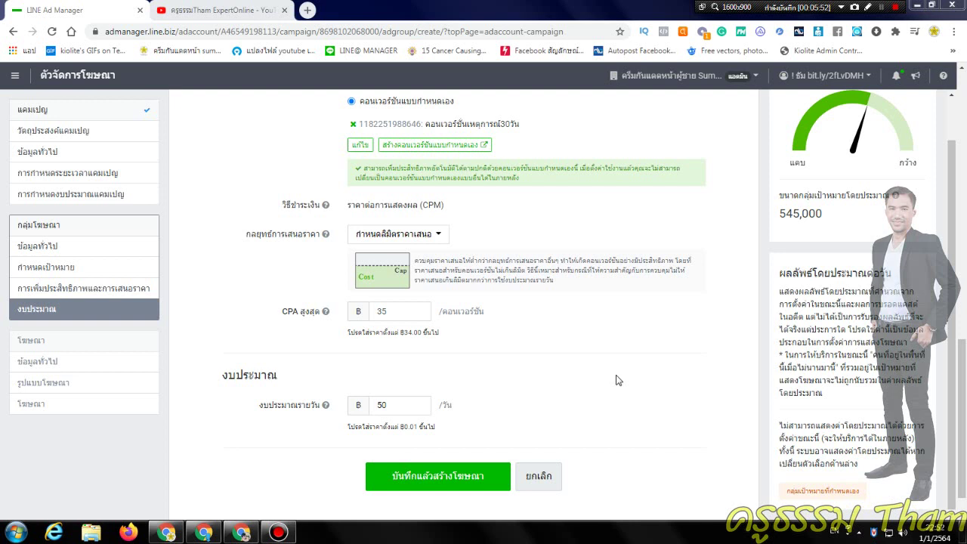
{"action": "left_click", "coordinate": [468, 480]}
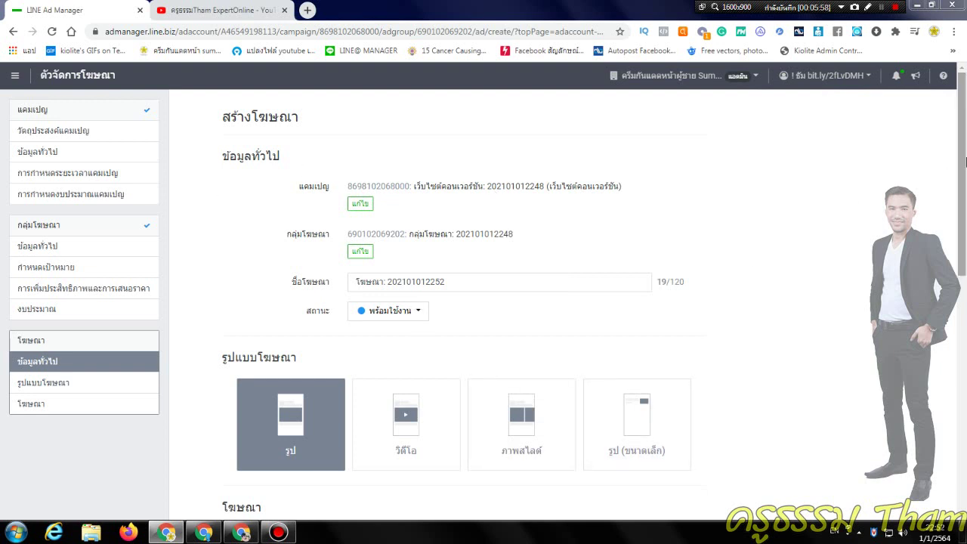
Choose the existing 1080 × 1080 product image หลอด_1x1_20201225 from the media library as the ad's image
{"action": "left_click_drag", "start_coordinate": [962, 182], "coordinate": [965, 230]}
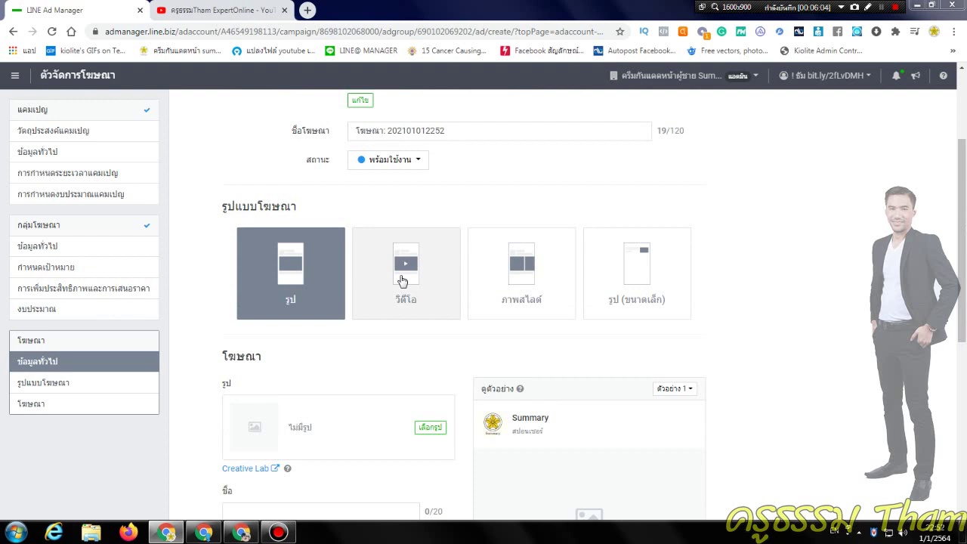
{"action": "left_click", "coordinate": [430, 428]}
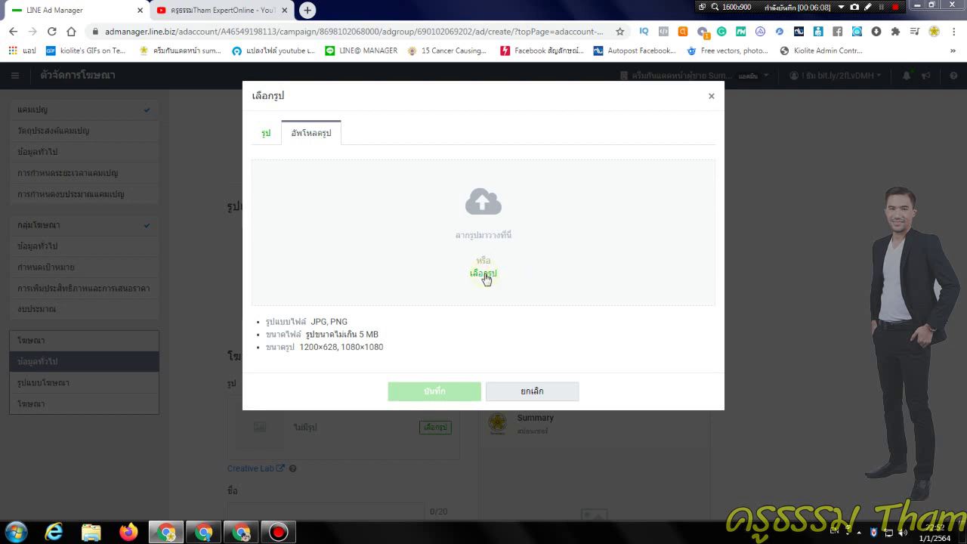
{"action": "left_click", "coordinate": [486, 277]}
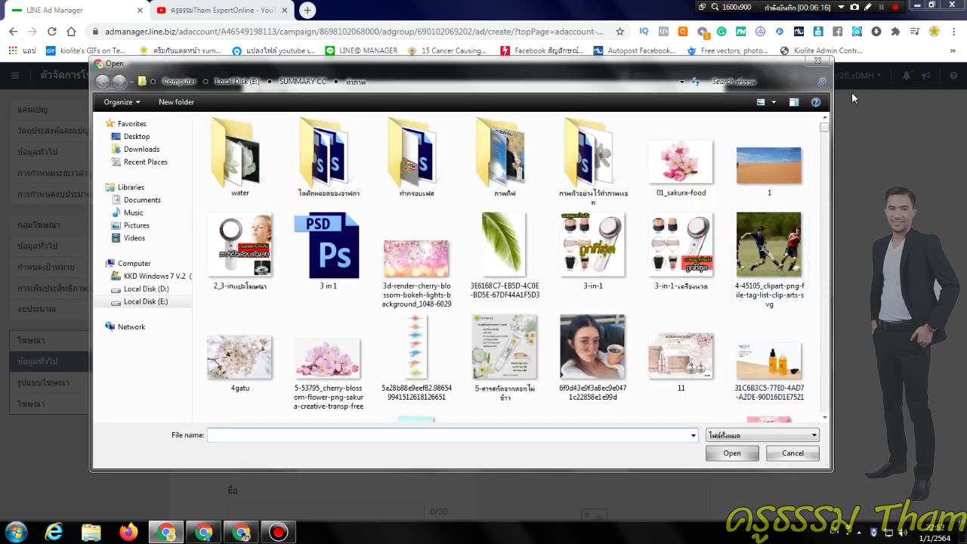
{"action": "left_click", "coordinate": [797, 456]}
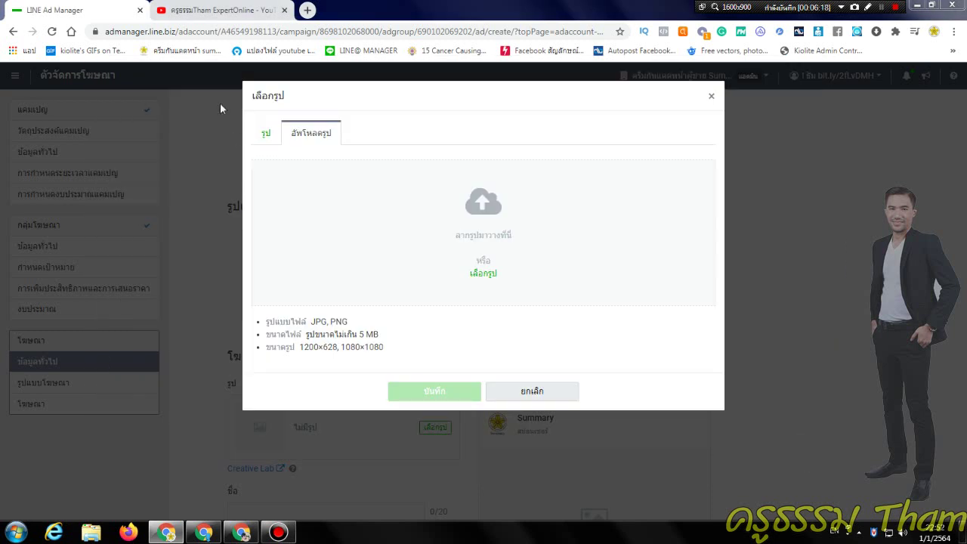
{"action": "left_click", "coordinate": [264, 136]}
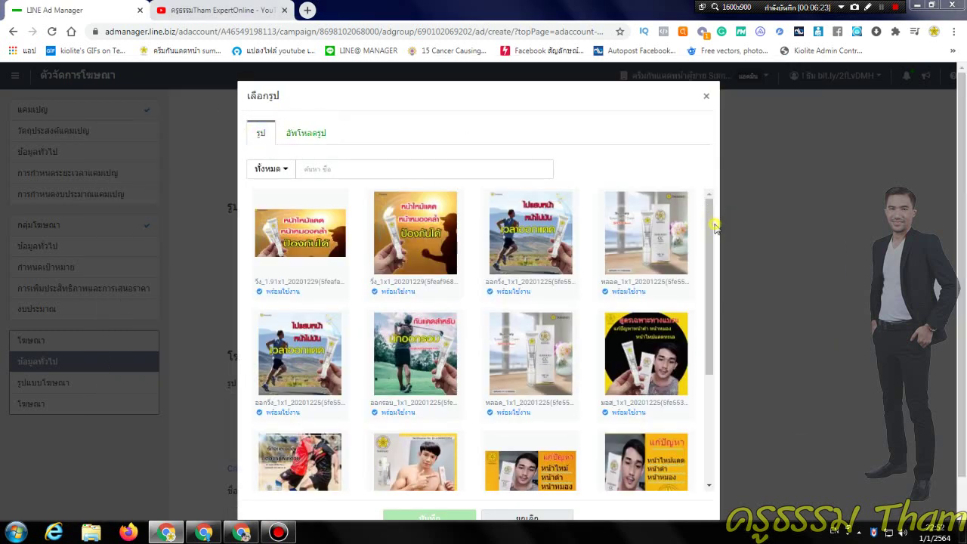
{"action": "left_click_drag", "start_coordinate": [713, 219], "coordinate": [721, 450]}
{"action": "left_click_drag", "start_coordinate": [721, 415], "coordinate": [723, 289]}
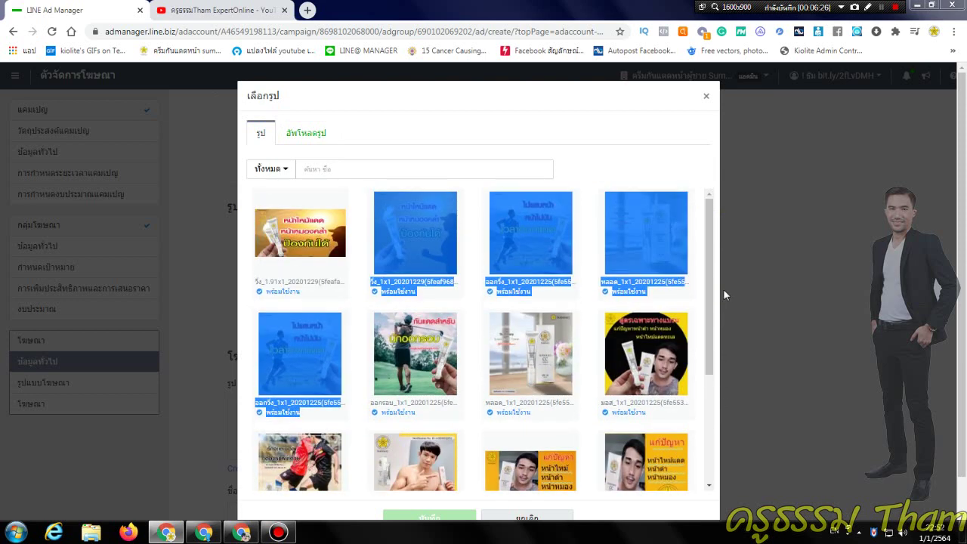
{"action": "left_click", "coordinate": [546, 334]}
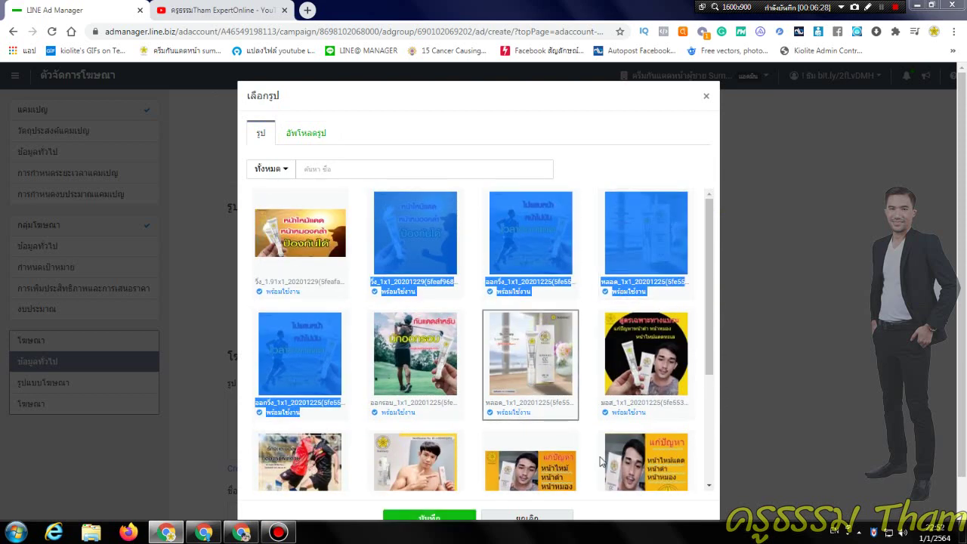
{"action": "left_click", "coordinate": [439, 517]}
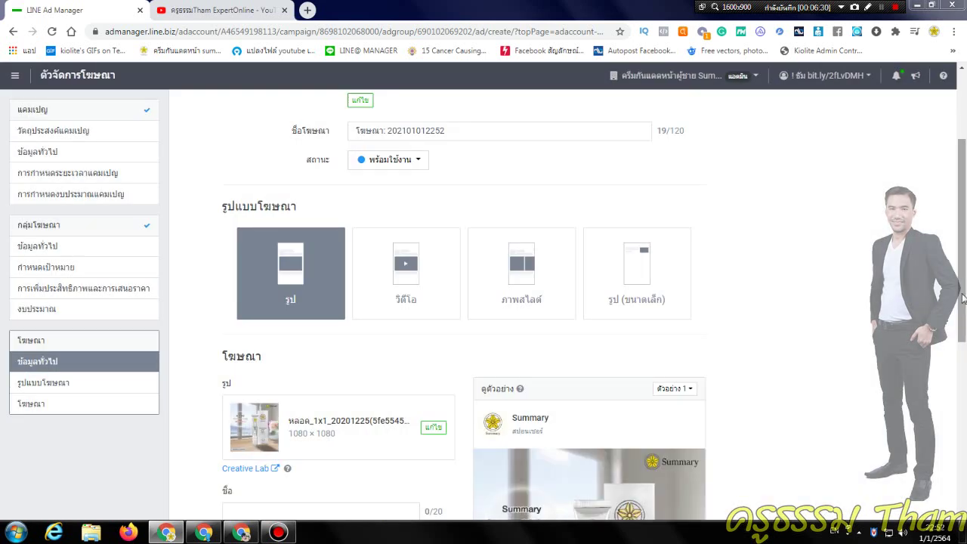
Set the ad title to แก้ปัญหาหน้าดำ หน้าไหม้แดด and the description to the saved text starting ครีมกันแดดผู้ชาย สูตรพิเศษ ไม่เหนียว ไม่มัน ไม่วอก
{"action": "left_click_drag", "start_coordinate": [962, 299], "coordinate": [965, 423]}
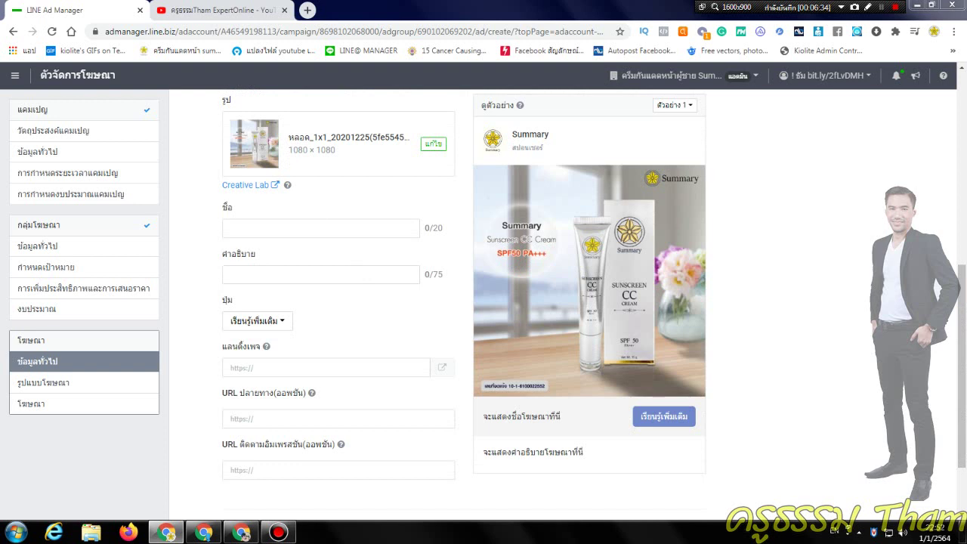
{"action": "left_click", "coordinate": [314, 228]}
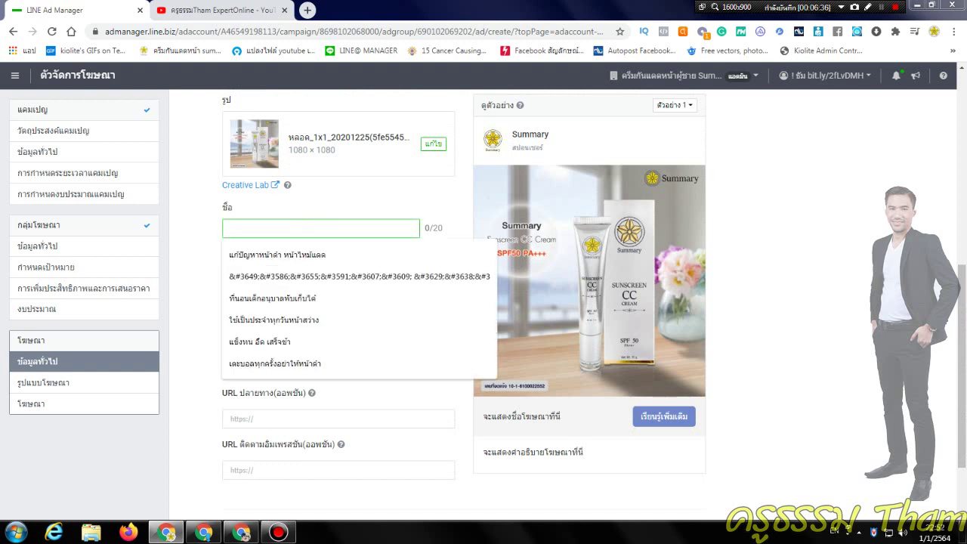
{"action": "left_click", "coordinate": [309, 255]}
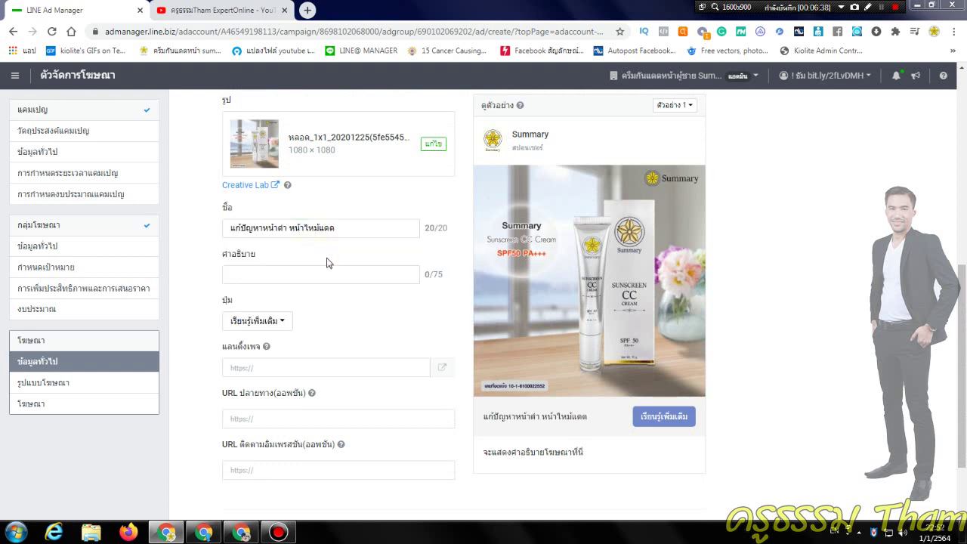
{"action": "left_click", "coordinate": [325, 274]}
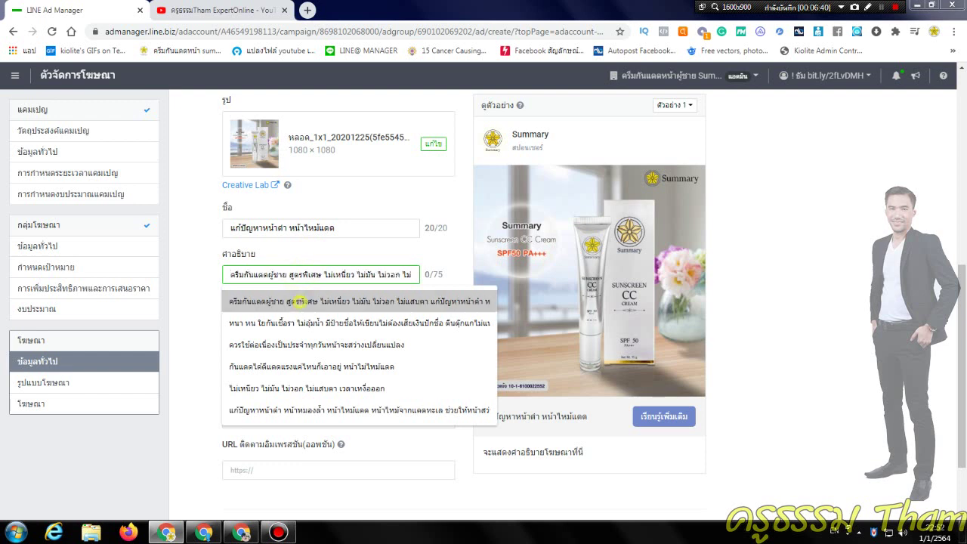
{"action": "left_click", "coordinate": [300, 302]}
{"action": "left_click", "coordinate": [292, 369]}
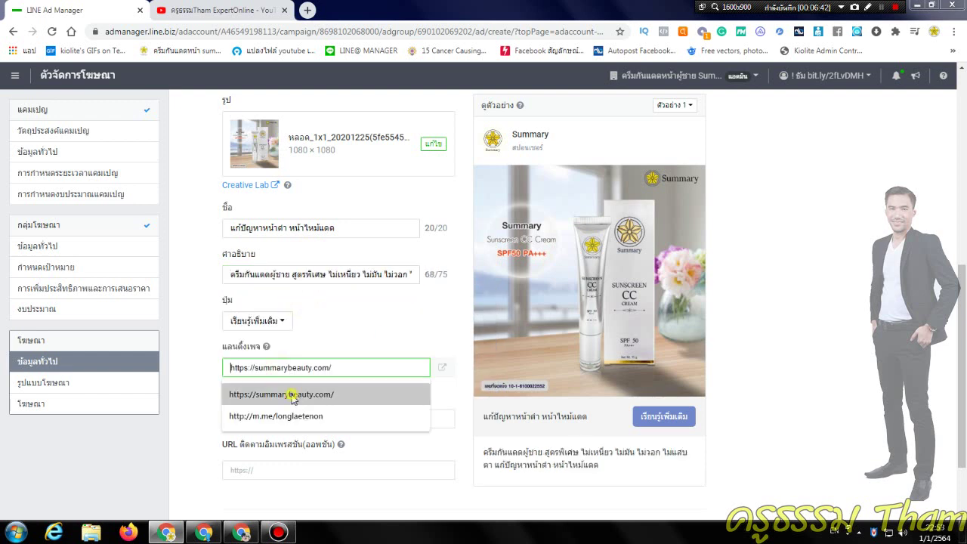
{"action": "left_click", "coordinate": [293, 395]}
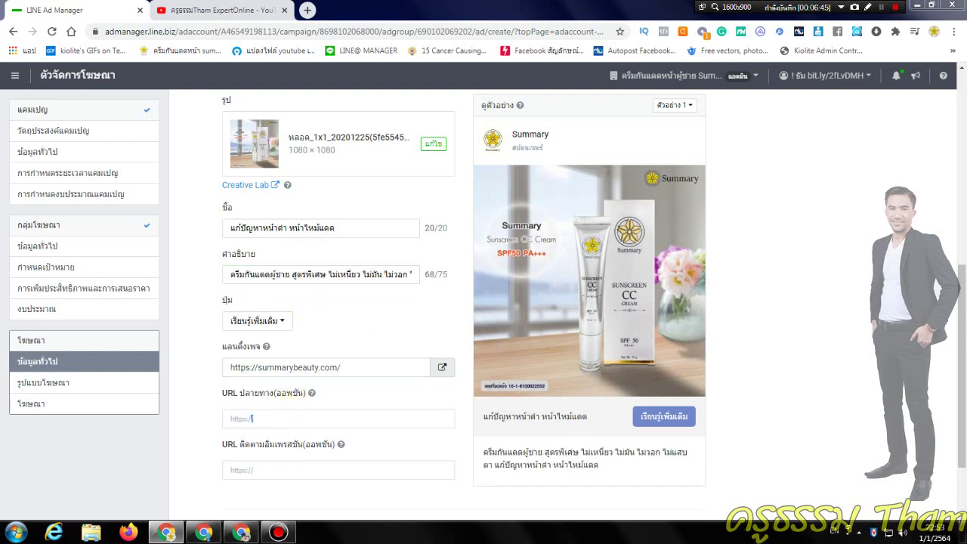
{"action": "left_click", "coordinate": [287, 415]}
{"action": "left_click", "coordinate": [288, 444]}
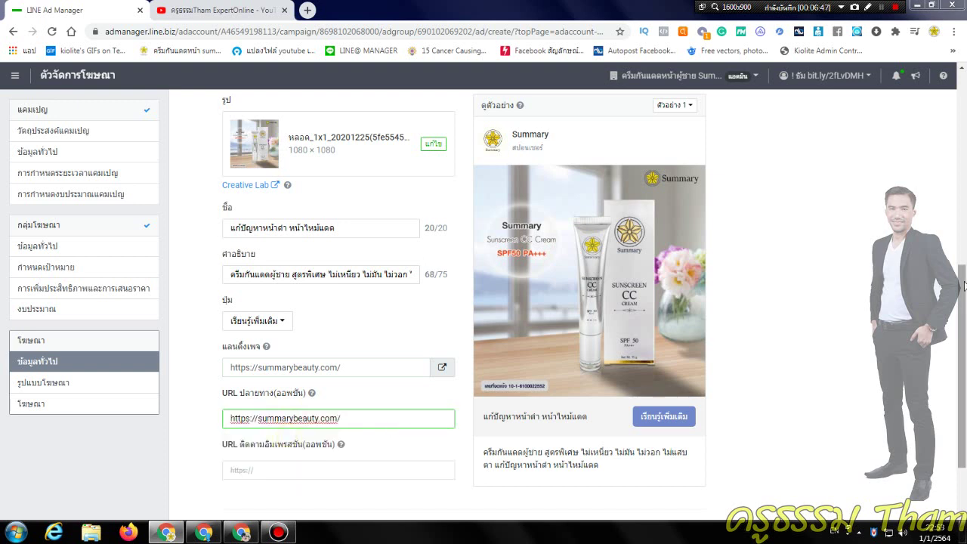
{"action": "scroll", "coordinate": [954, 288], "scroll_direction": "down", "scroll_amount": 2}
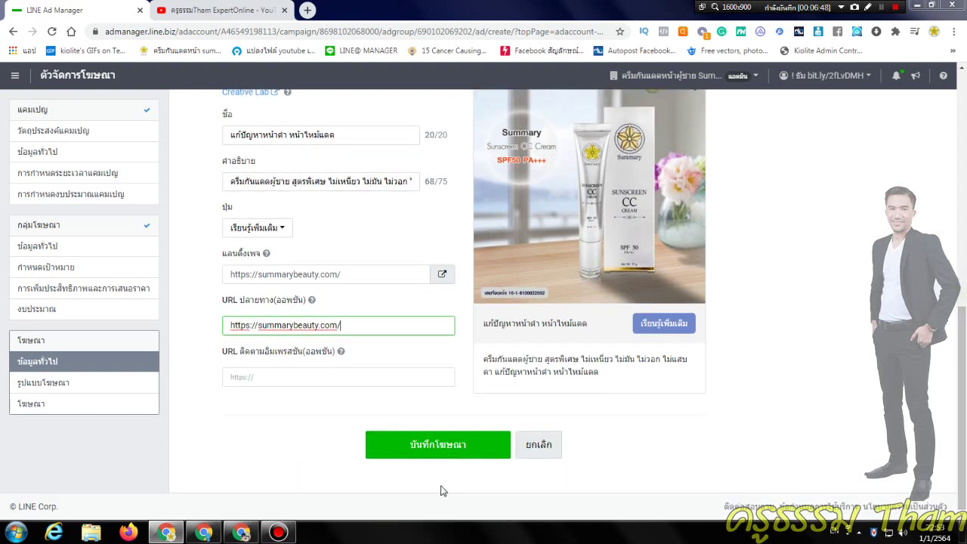
{"action": "left_click", "coordinate": [452, 445]}
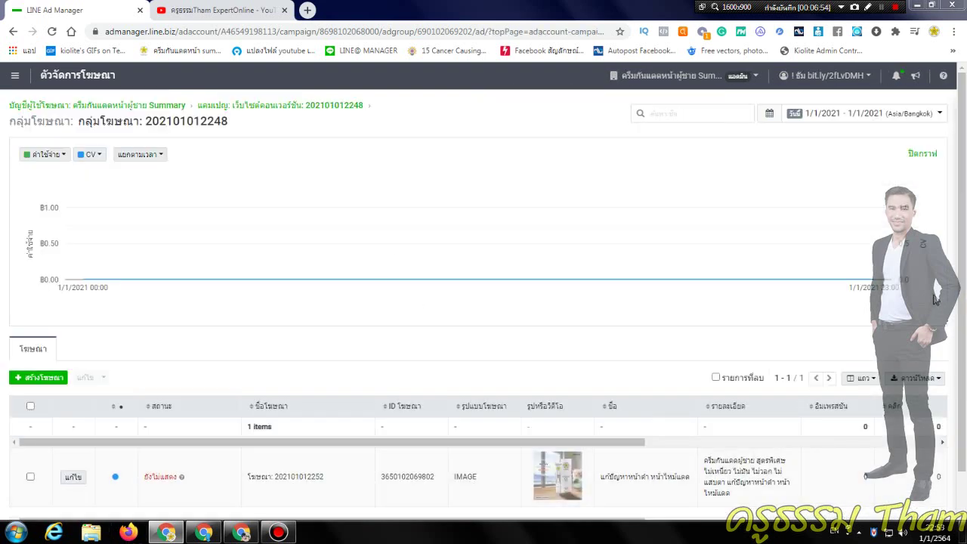
Examine the new ad's row in the ad list, including its delivery status, creative details and performance columns
{"action": "scroll", "coordinate": [303, 473], "scroll_direction": "down", "scroll_amount": 1}
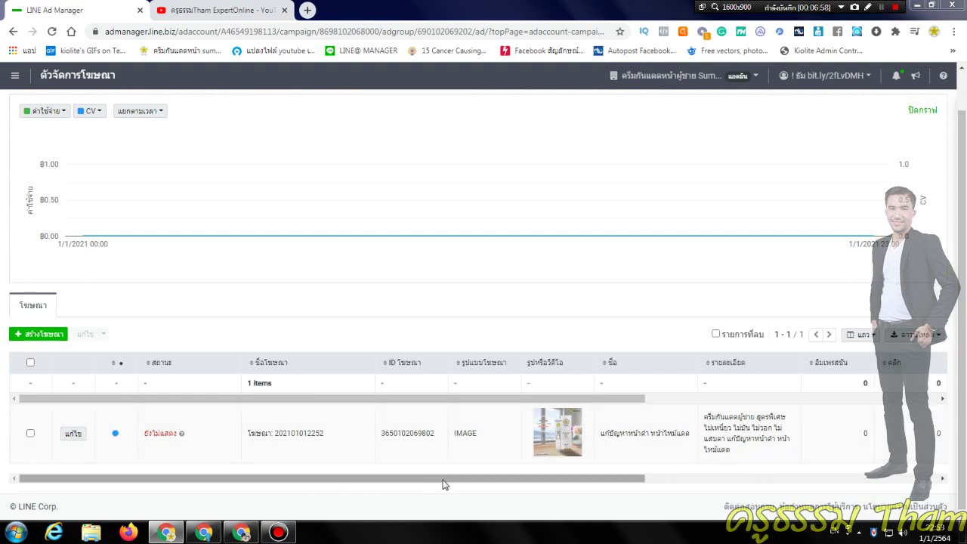
{"action": "left_click_drag", "start_coordinate": [446, 480], "coordinate": [891, 489]}
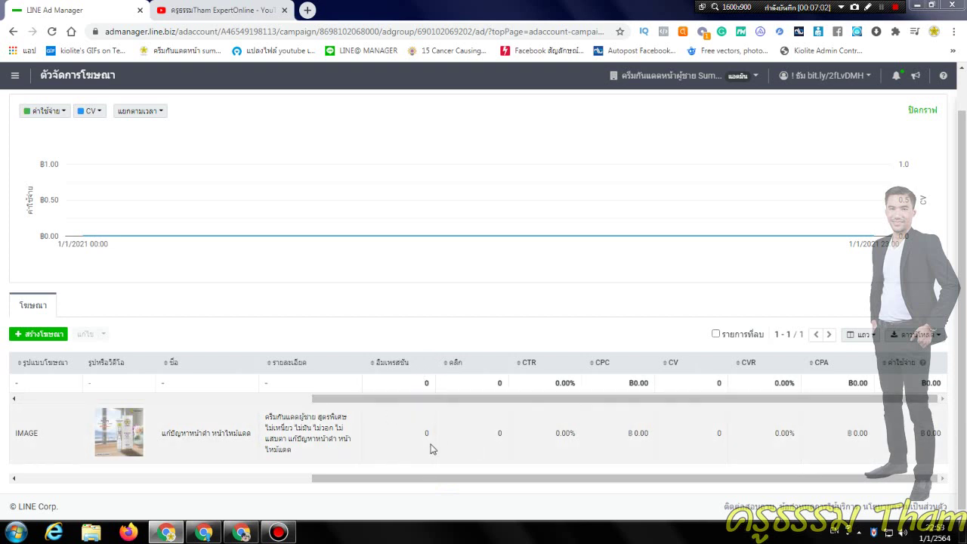
{"action": "left_click_drag", "start_coordinate": [484, 481], "coordinate": [305, 457]}
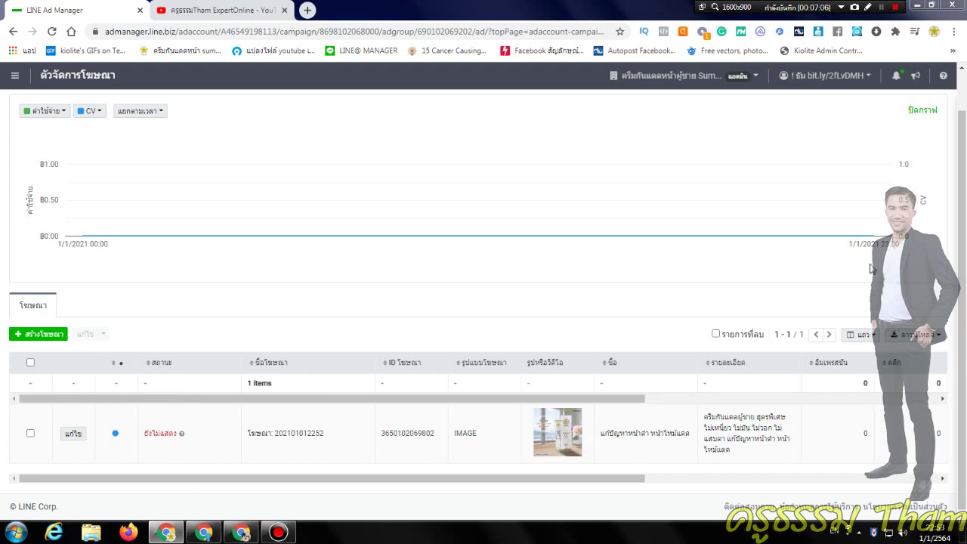
{"action": "mouse_move", "coordinate": [964, 261]}
{"action": "left_mouse_down"}
{"action": "mouse_move", "coordinate": [964, 217]}
{"action": "mouse_move", "coordinate": [964, 257]}
{"action": "left_mouse_up"}
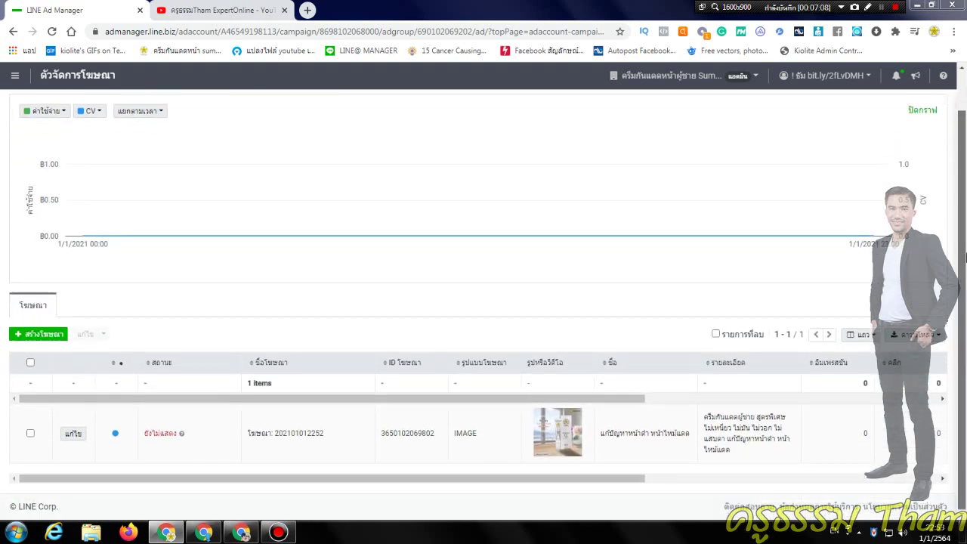
{"action": "left_click_drag", "start_coordinate": [475, 477], "coordinate": [695, 484]}
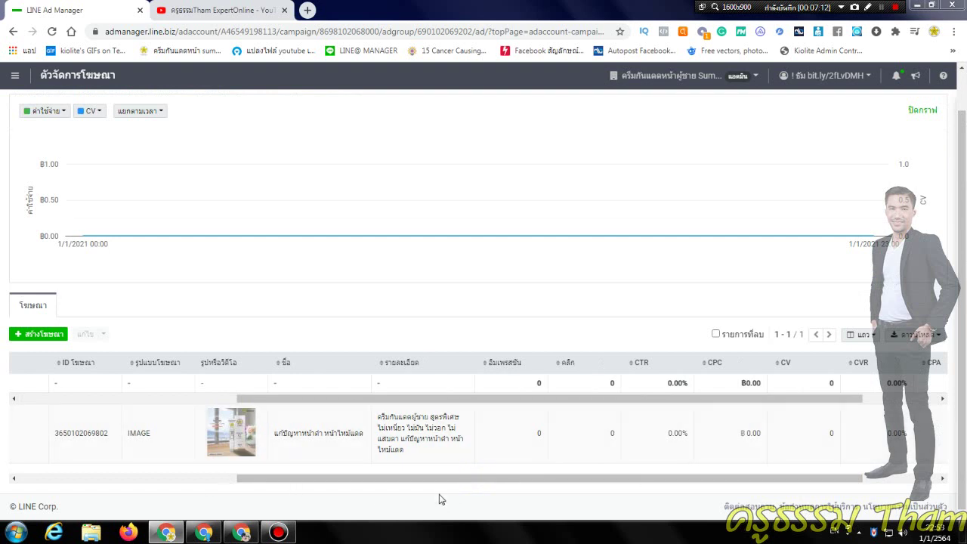
{"action": "scroll", "coordinate": [439, 481], "scroll_direction": "left", "scroll_amount": 5}
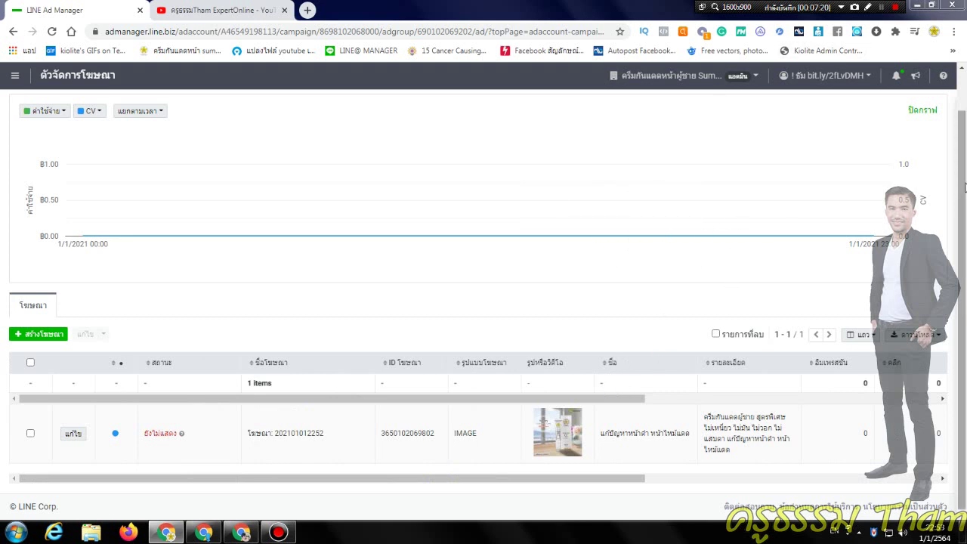
{"action": "left_click_drag", "start_coordinate": [962, 185], "coordinate": [964, 32]}
{"action": "scroll", "coordinate": [544, 362], "scroll_direction": "down", "scroll_amount": 1}
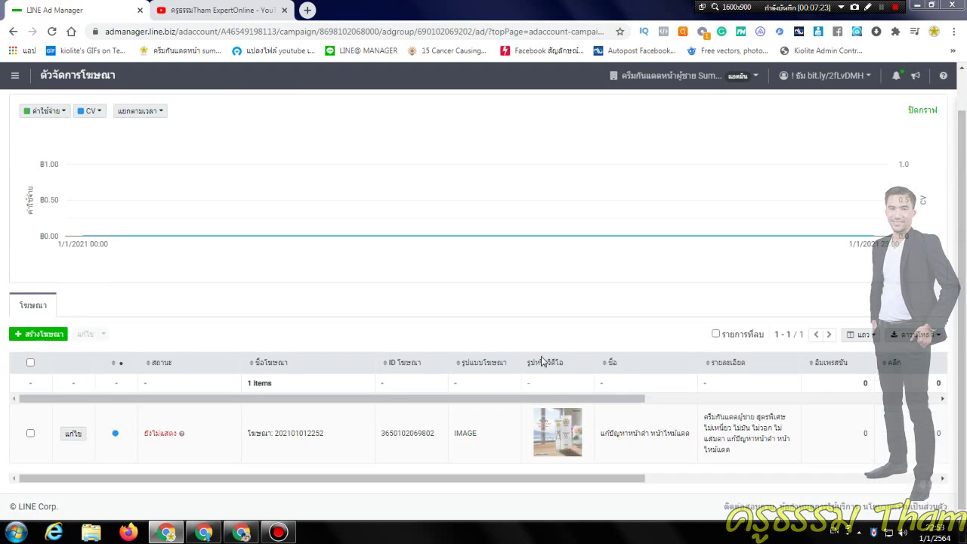
{"action": "mouse_move", "coordinate": [544, 484]}
{"action": "left_mouse_down"}
{"action": "mouse_move", "coordinate": [836, 484]}
{"action": "mouse_move", "coordinate": [544, 483]}
{"action": "left_mouse_up"}
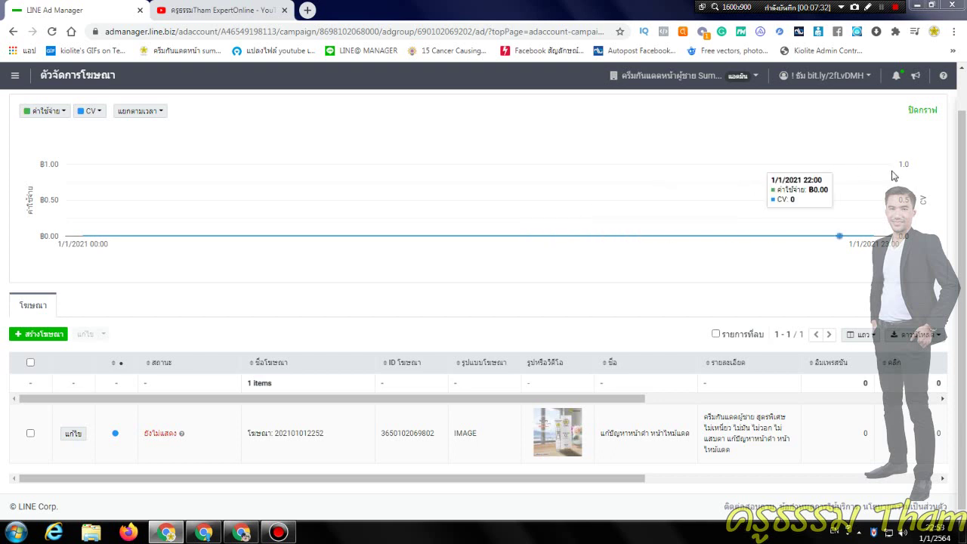
{"action": "left_click_drag", "start_coordinate": [536, 480], "coordinate": [194, 503]}
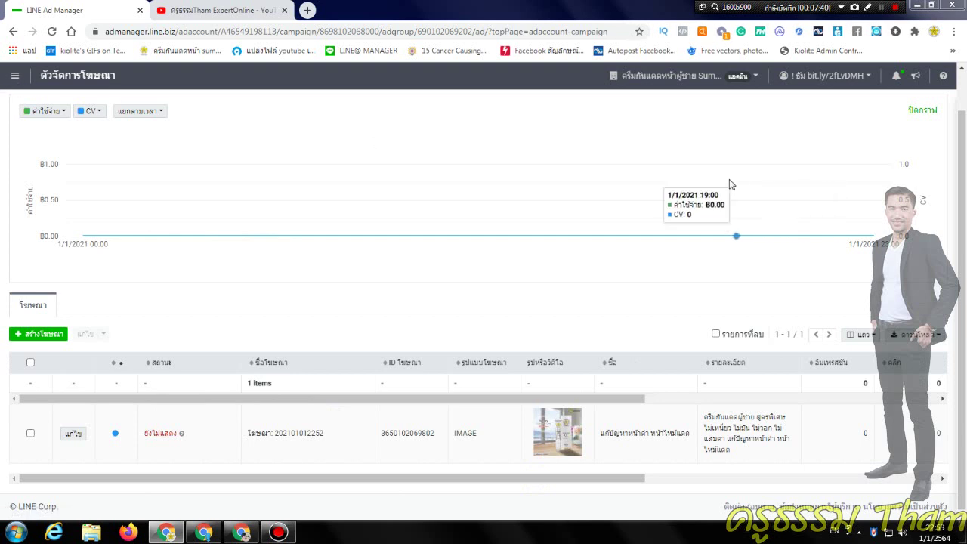
Start another ad in the same ad group and check which campaign and ad group it belongs to
{"action": "left_click", "coordinate": [14, 76]}
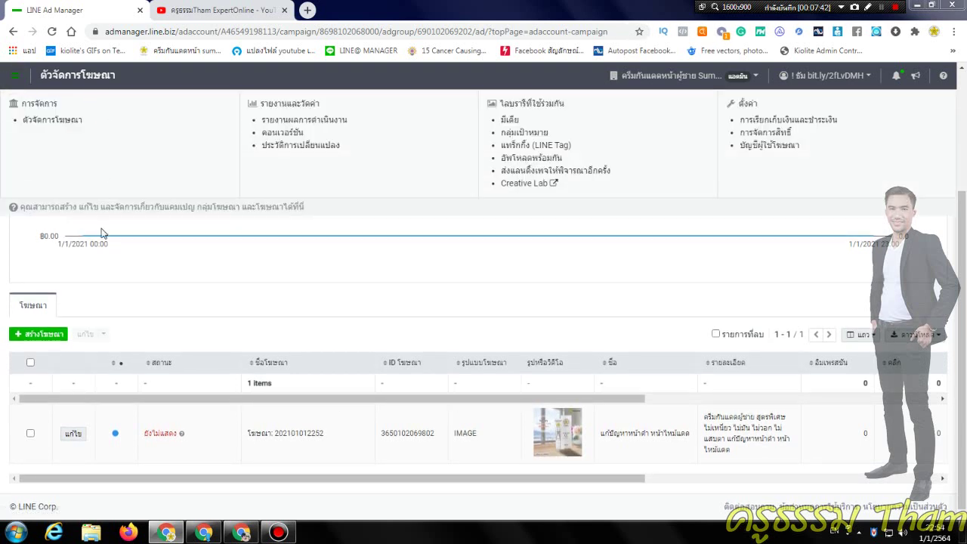
{"action": "left_click", "coordinate": [43, 335]}
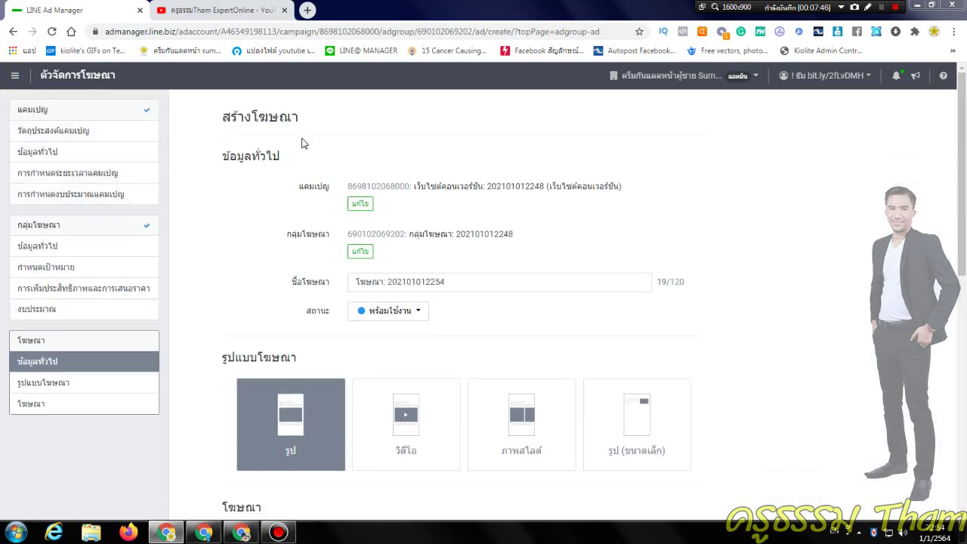
{"action": "scroll", "coordinate": [503, 263], "scroll_direction": "down", "scroll_amount": 1}
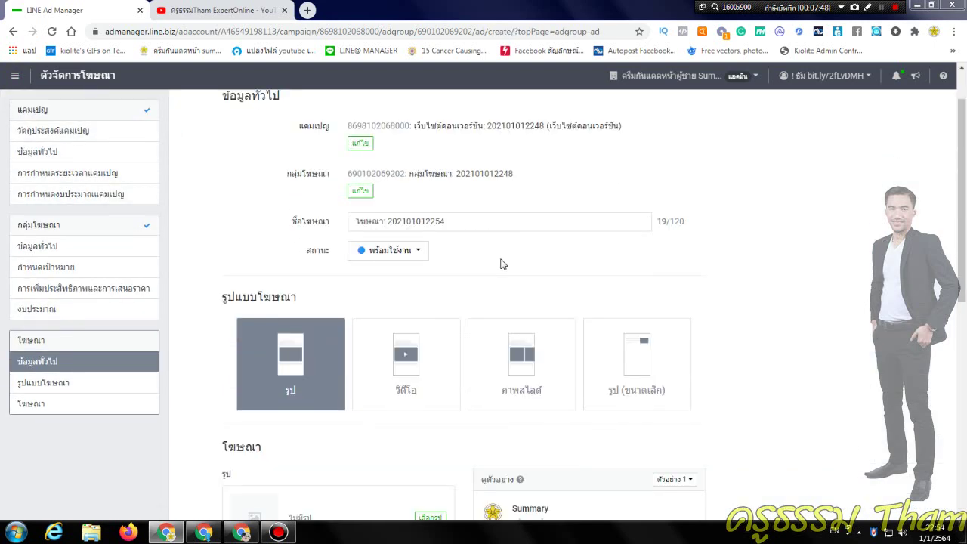
{"action": "left_click_drag", "start_coordinate": [436, 130], "coordinate": [505, 139]}
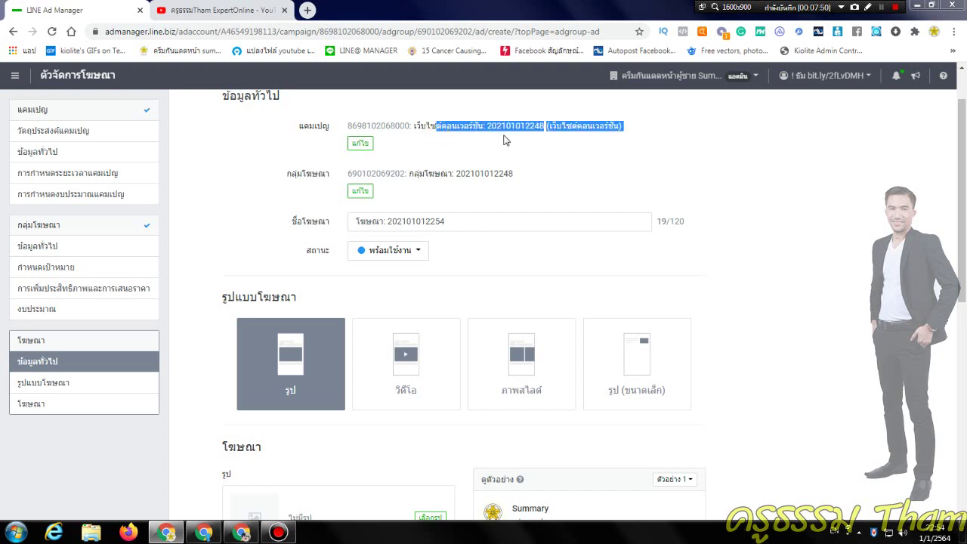
{"action": "left_click", "coordinate": [506, 140]}
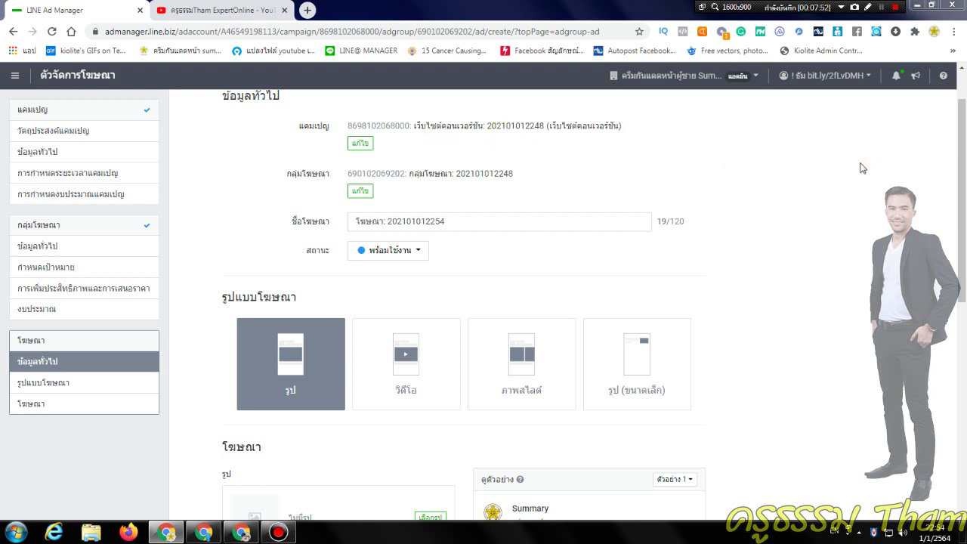